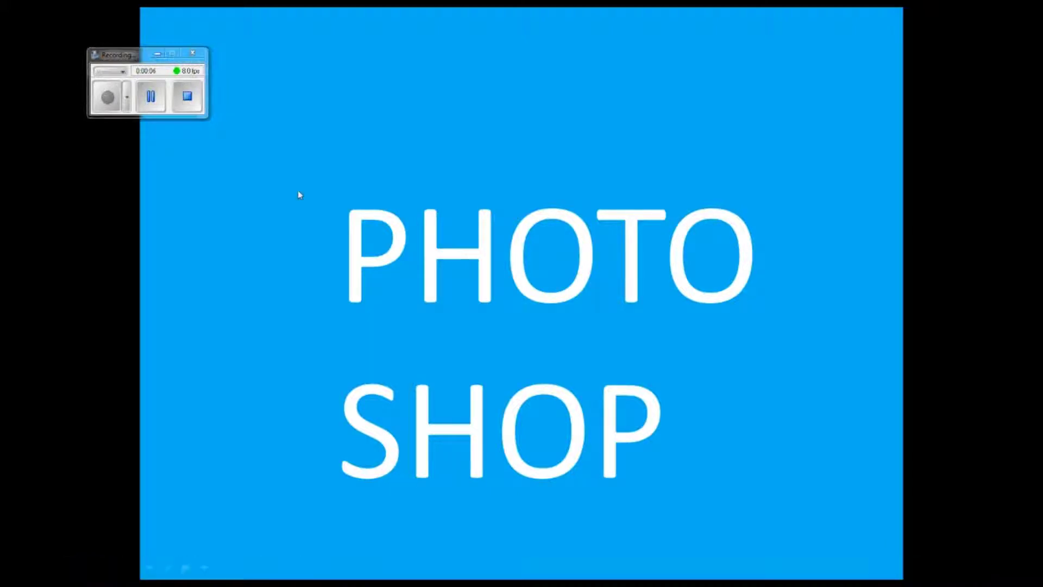
Advance from the PHOTO SHOP title slide to the slide of basic Photoshop facts
click(298, 190)
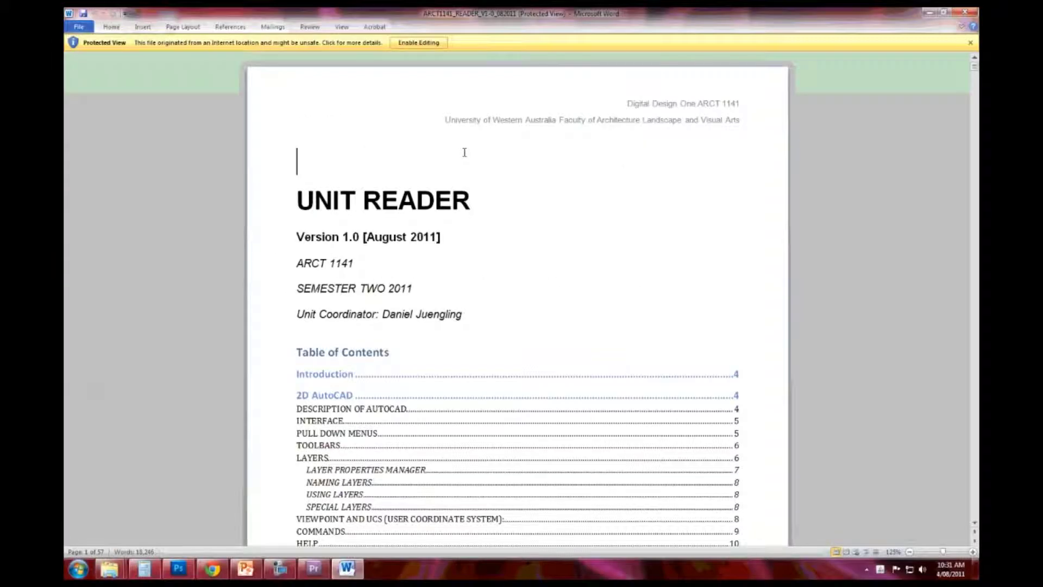
Enable editing on the unit reader document
scroll(377, 212, down, 5)
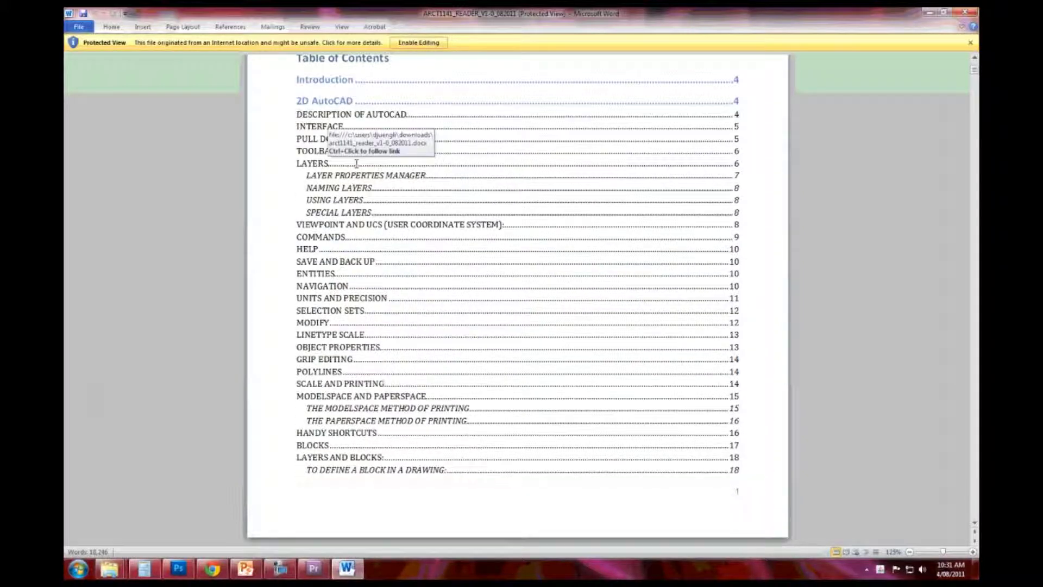
scroll(357, 163, down, 12)
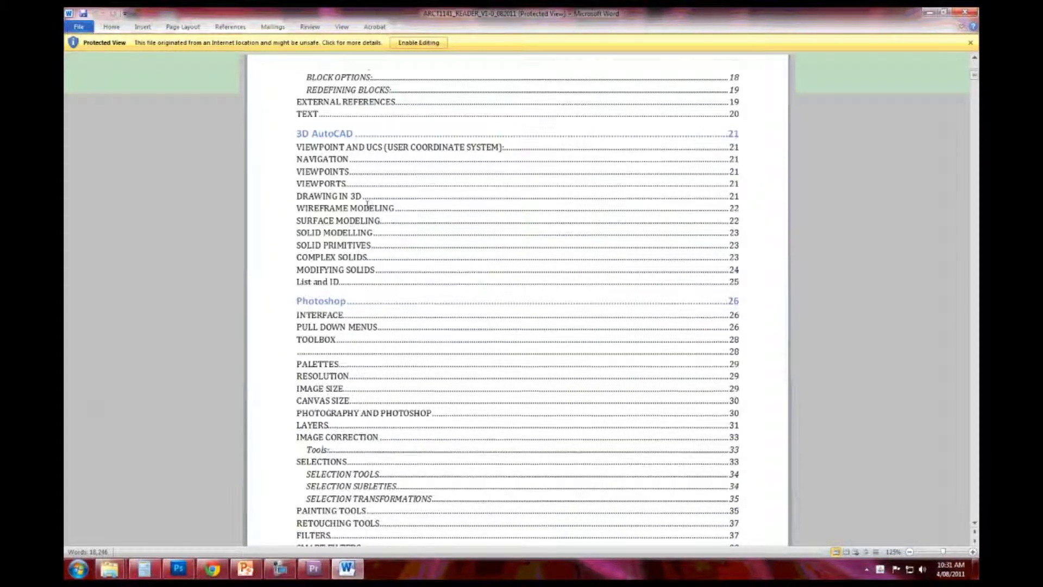
click(437, 44)
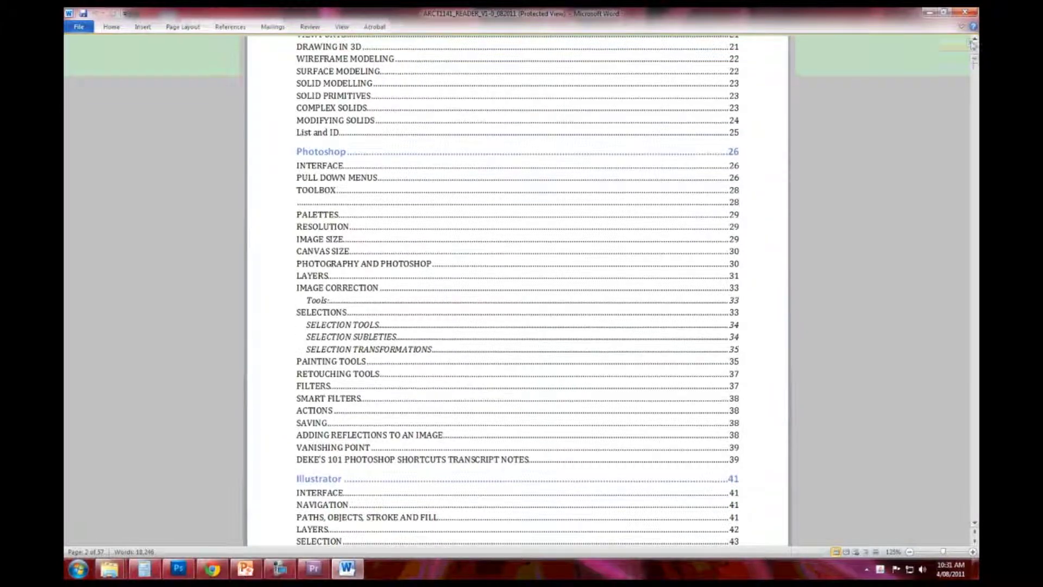
Jump to page 29, scroll down to the Layers palette diagram, then minimize Word
drag(974, 59, 962, 256)
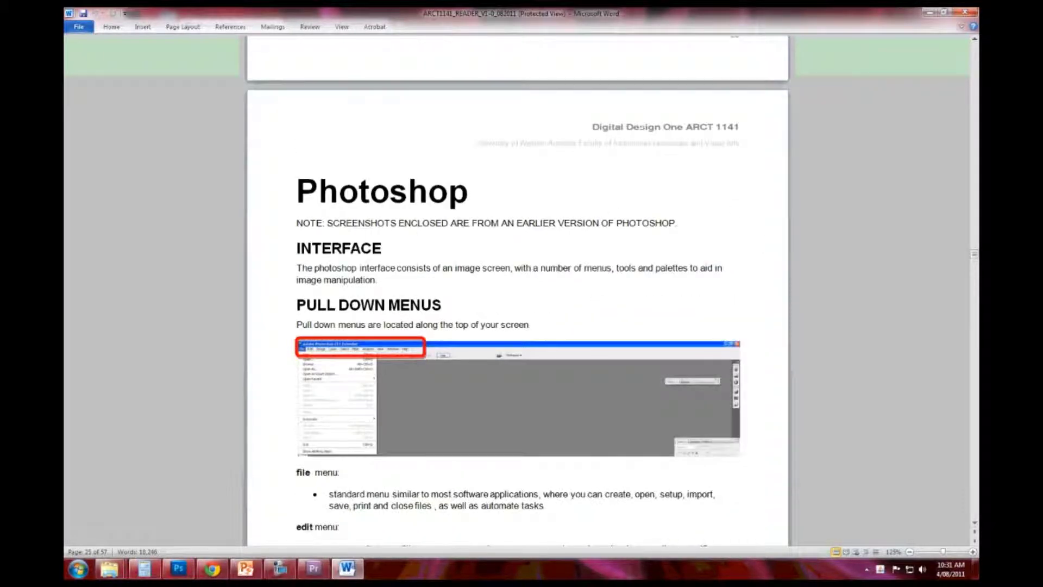
scroll(362, 288, down, 3)
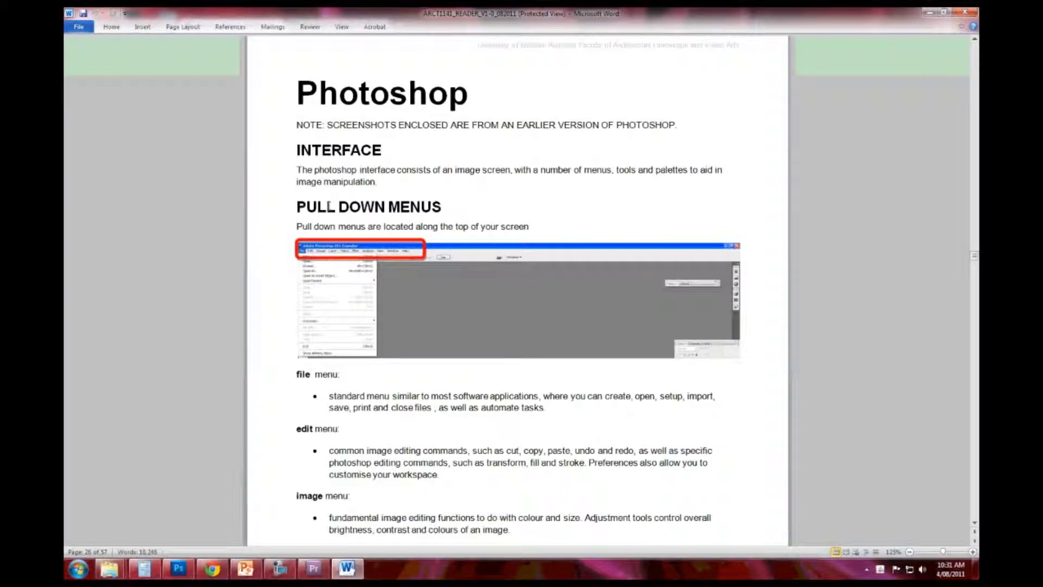
scroll(337, 207, down, 2)
scroll(324, 190, down, 20)
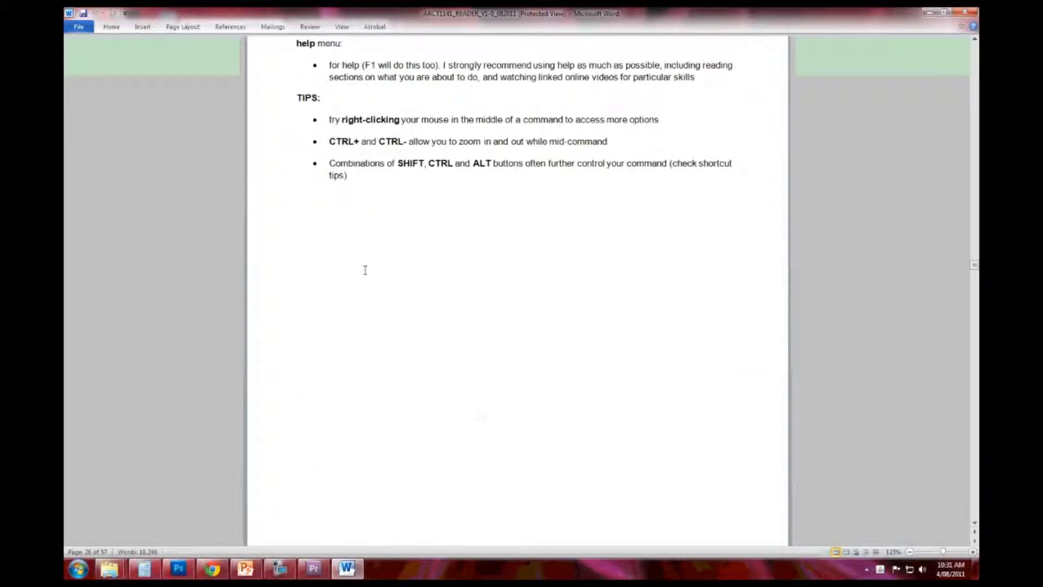
scroll(365, 277, down, 20)
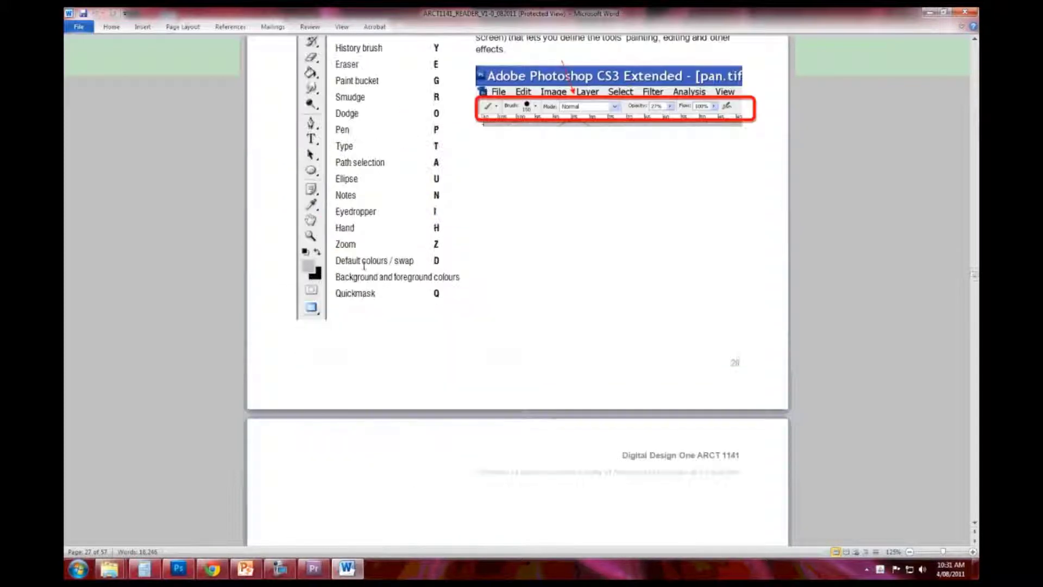
scroll(363, 261, down, 5)
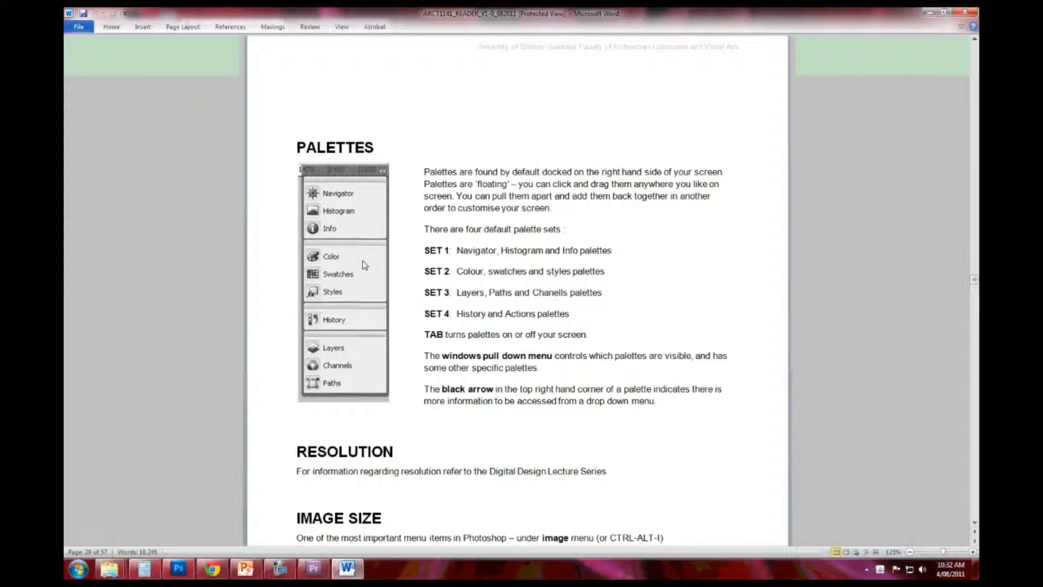
scroll(363, 260, down, 20)
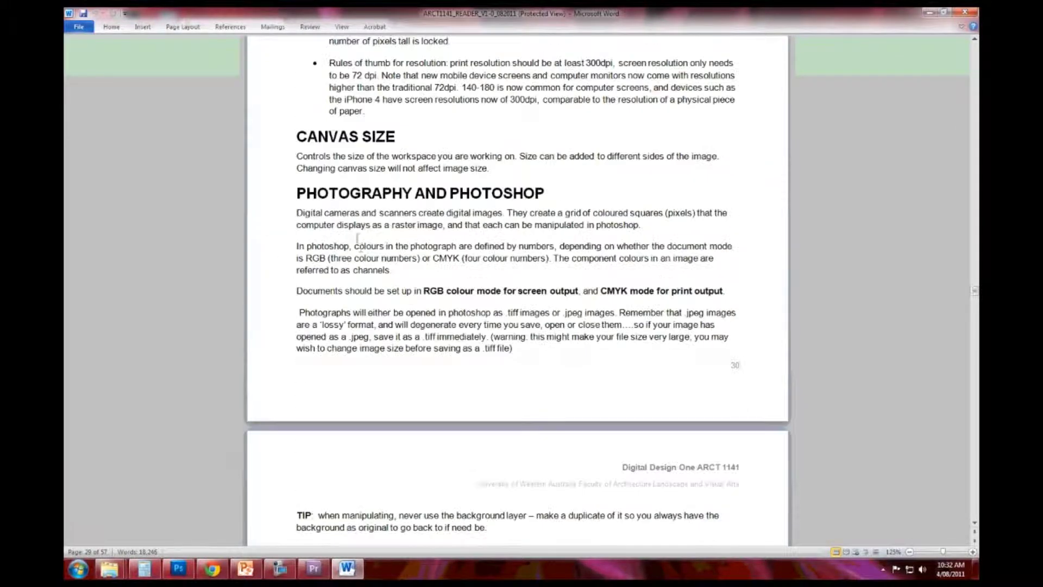
scroll(357, 239, down, 19)
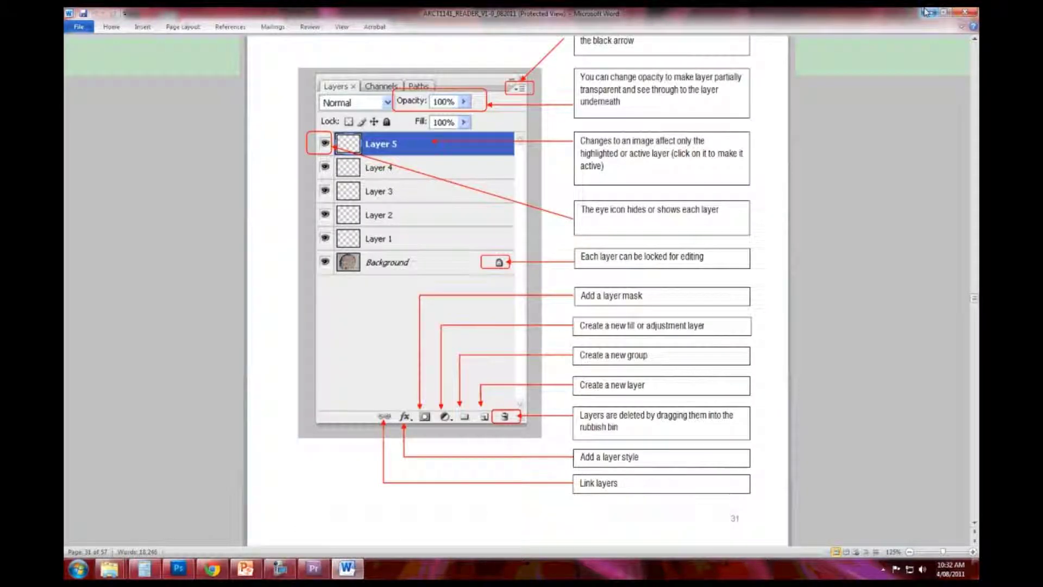
click(926, 12)
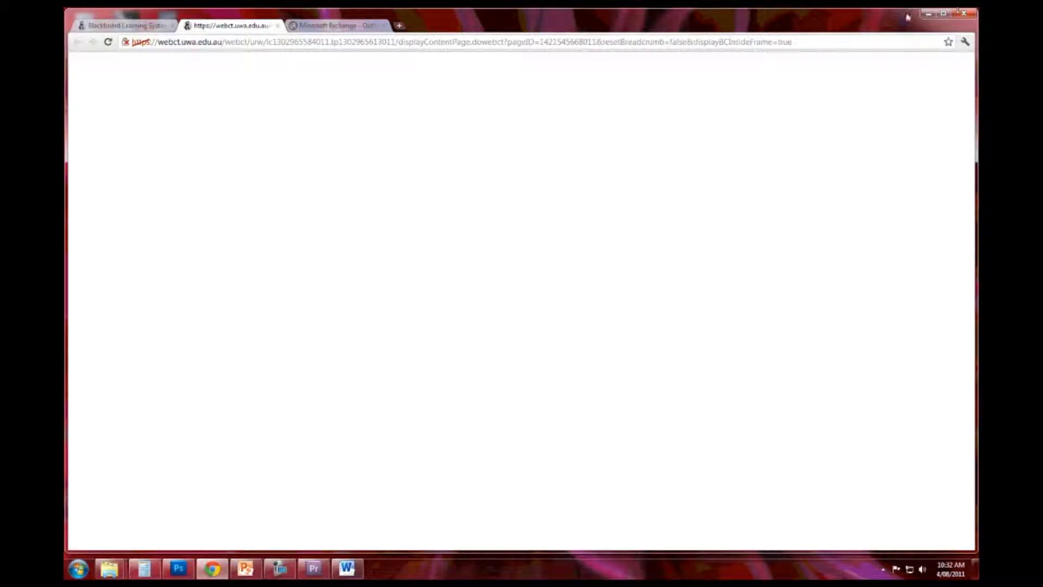
Minimize the browser and launch Photoshop CS5 from All Programs > Adobe Design Premium CS5
click(928, 13)
click(87, 573)
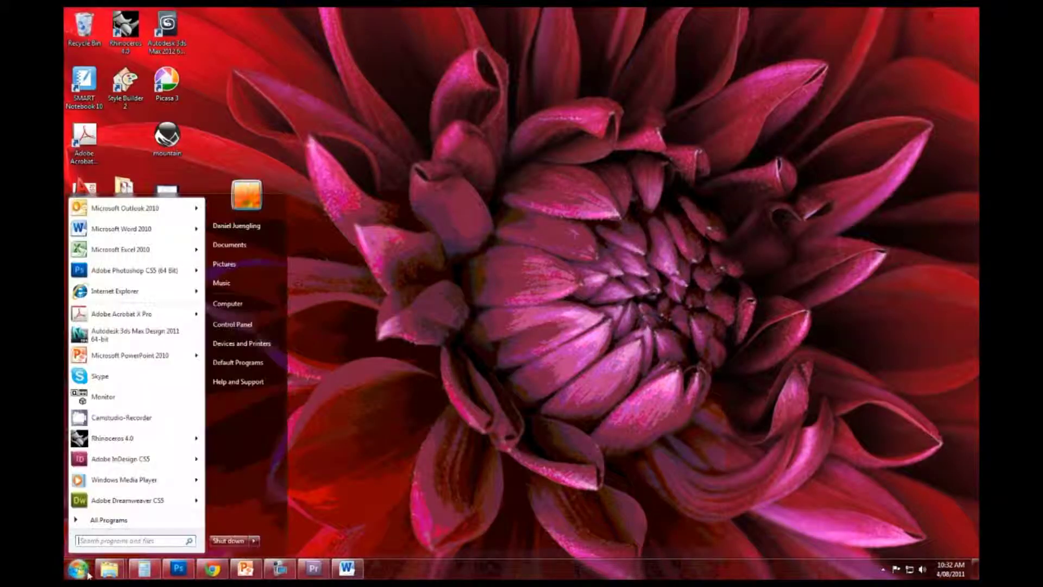
click(124, 522)
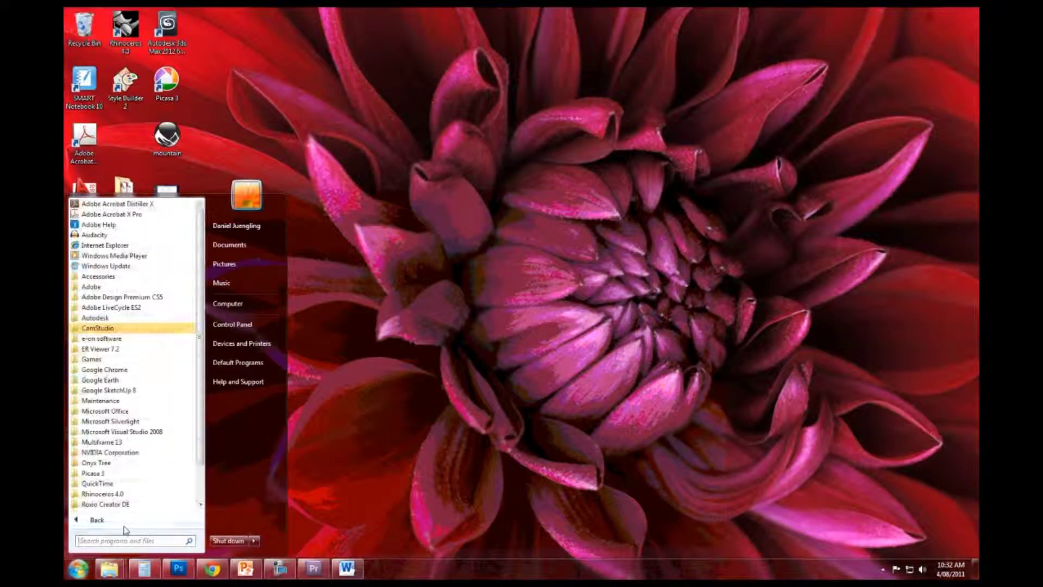
click(146, 297)
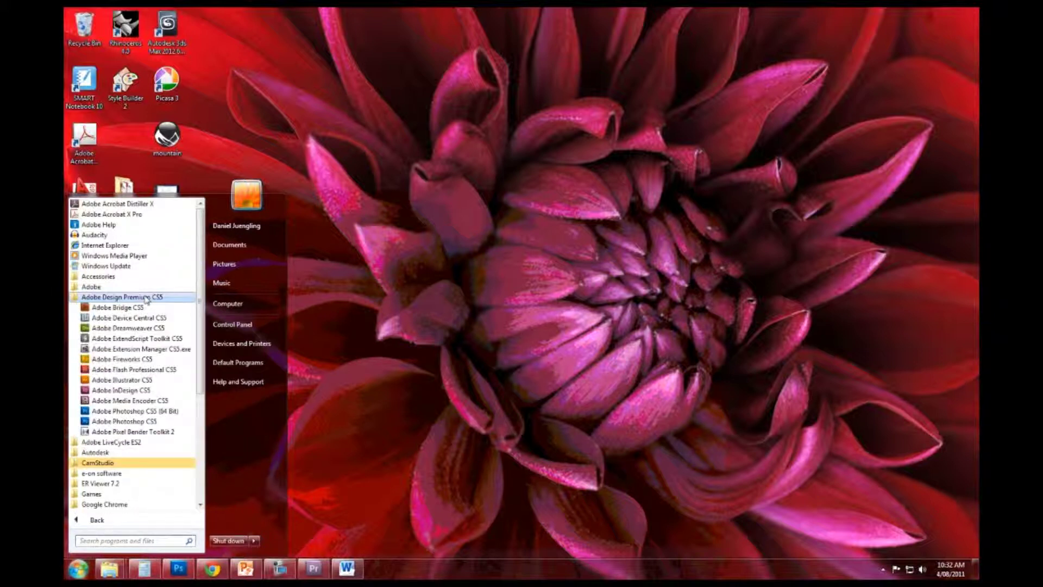
click(145, 403)
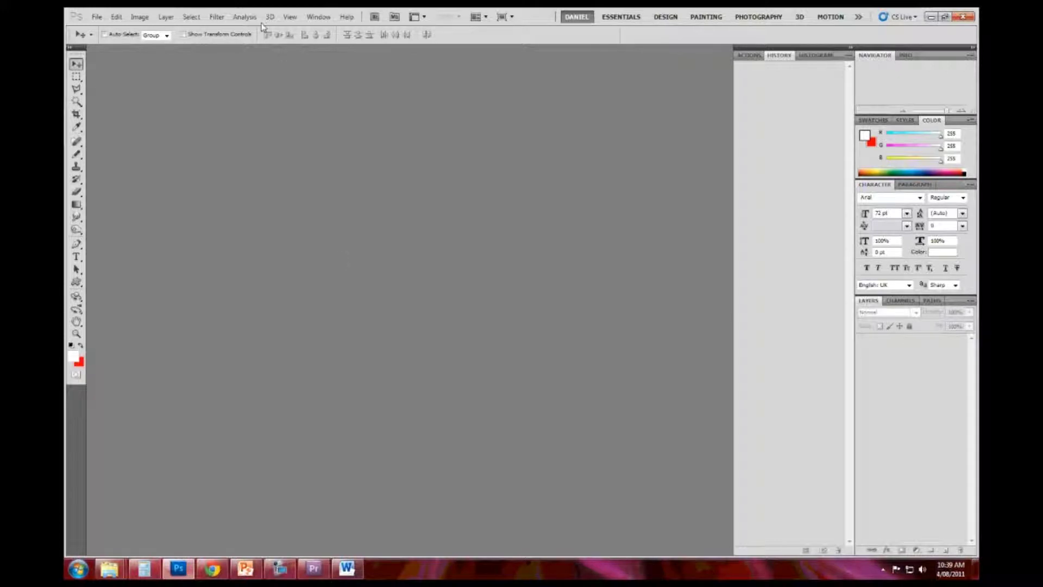
Look through the Help menu without choosing anything, then open Photoshop Help with F1
click(350, 16)
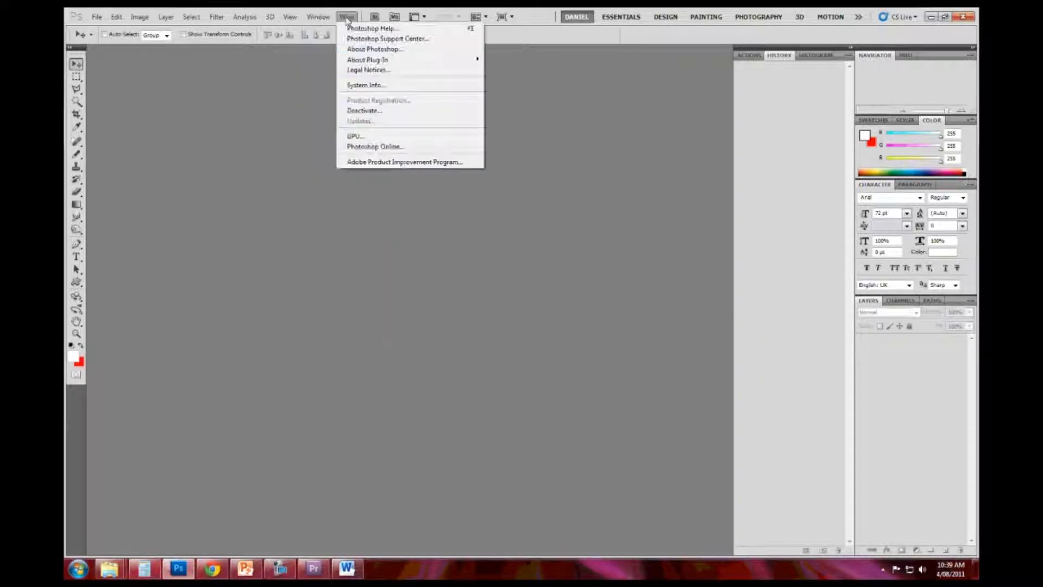
mouse_move(329, 20)
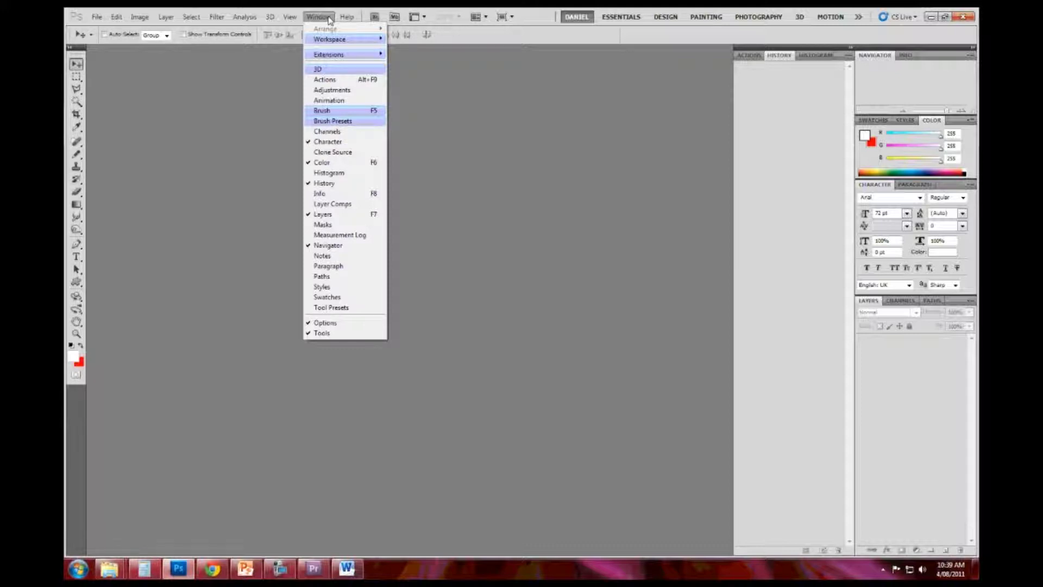
click(330, 20)
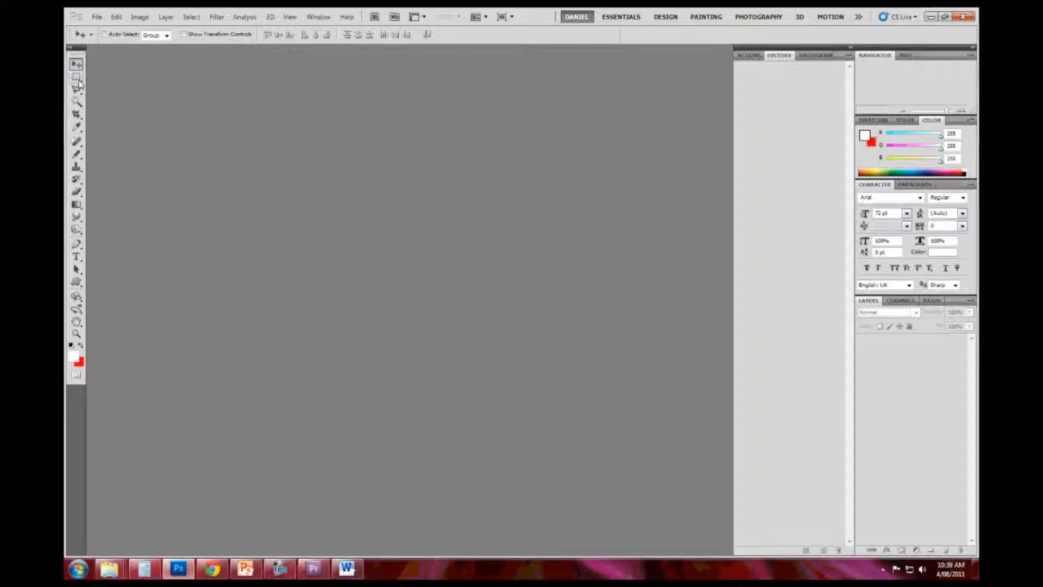
key(F1)
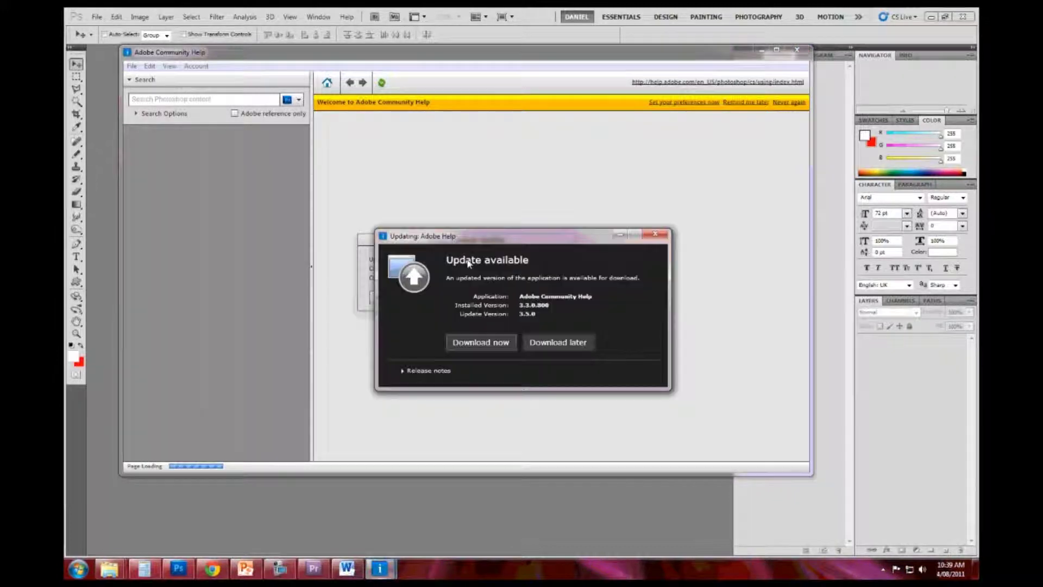
Dismiss the help application and local content update prompts, then bring Help back in front
click(657, 235)
click(472, 299)
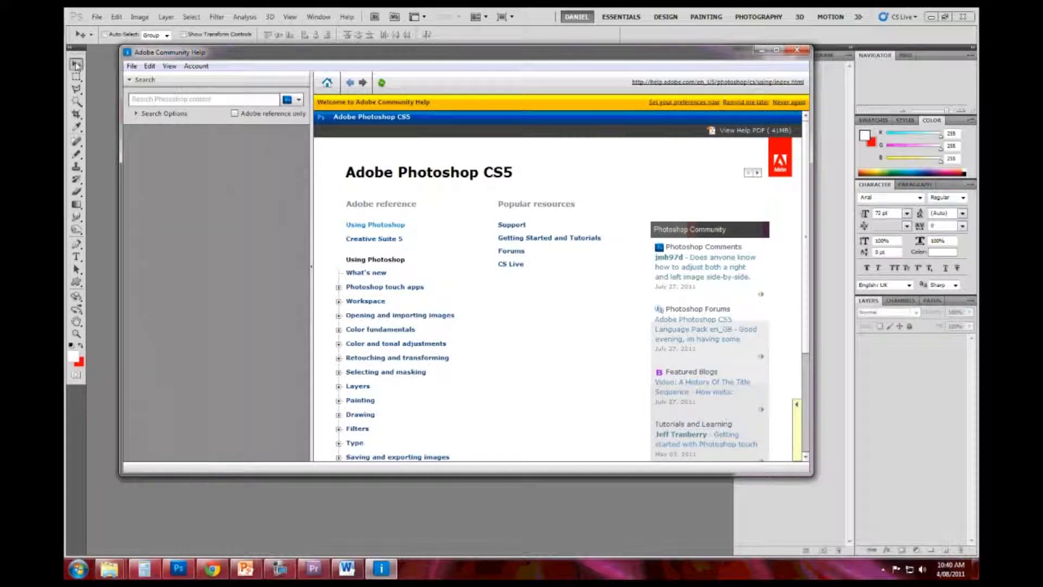
click(77, 65)
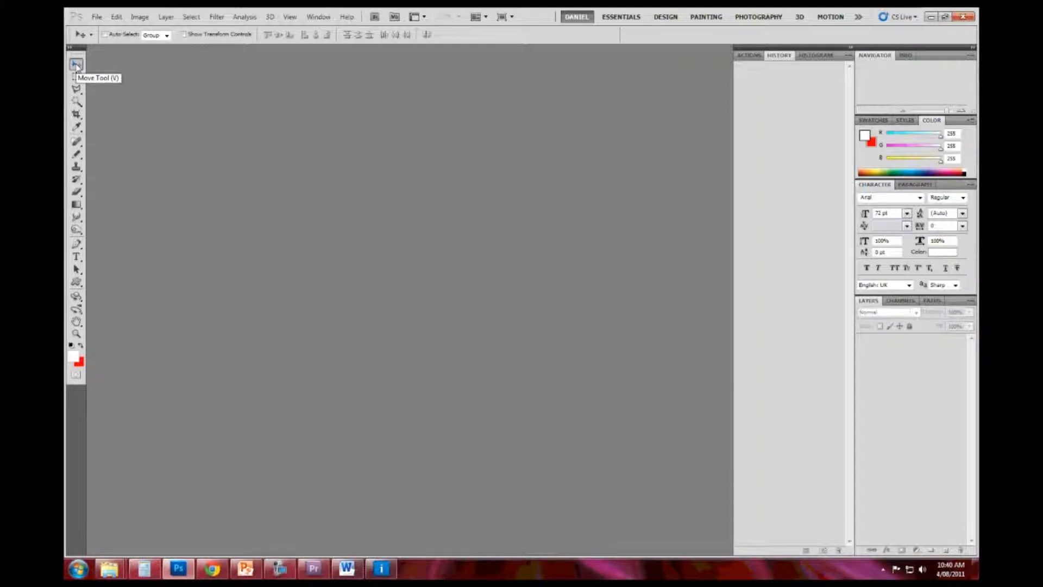
key(F1)
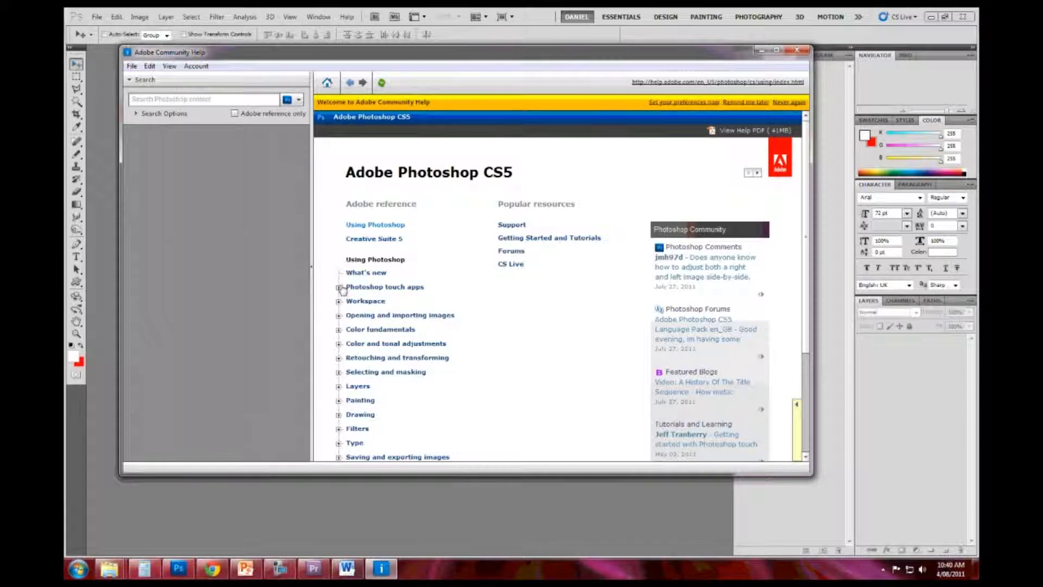
Open Workspace > Tools > Selection tools gallery, skim the page, then minimize Help
scroll(353, 269, down, 1)
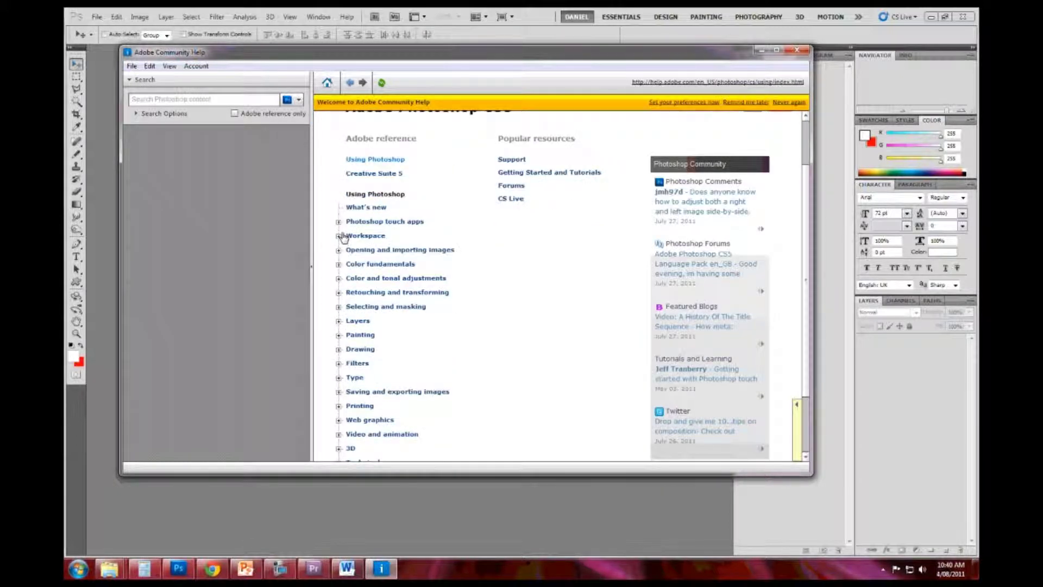
click(339, 236)
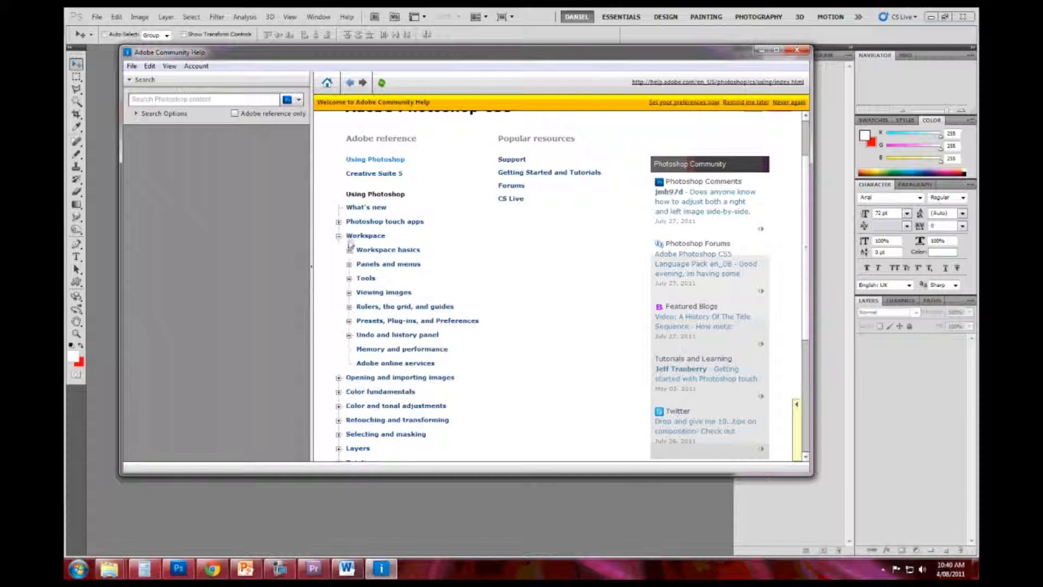
click(360, 279)
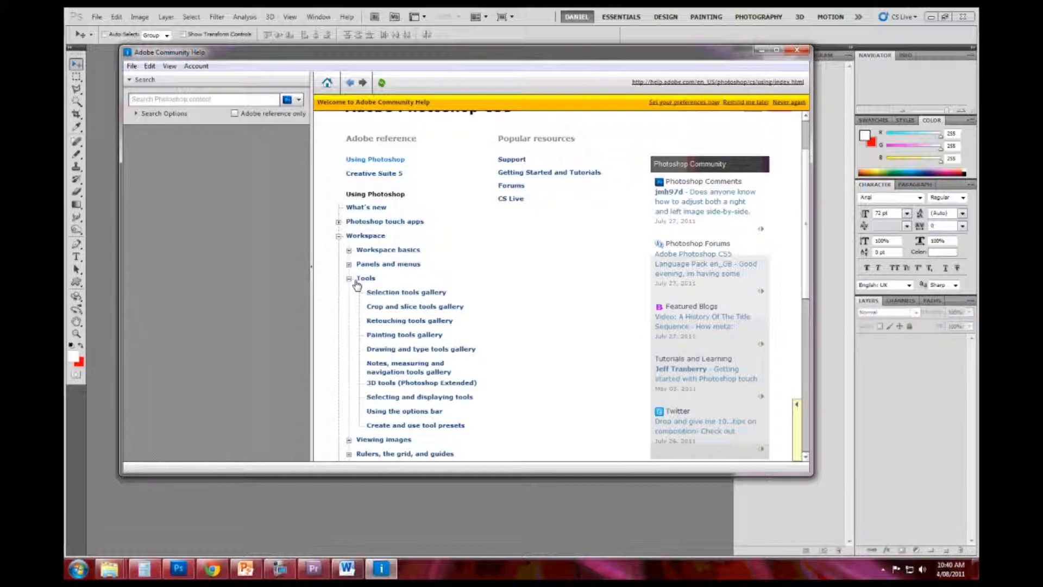
click(383, 295)
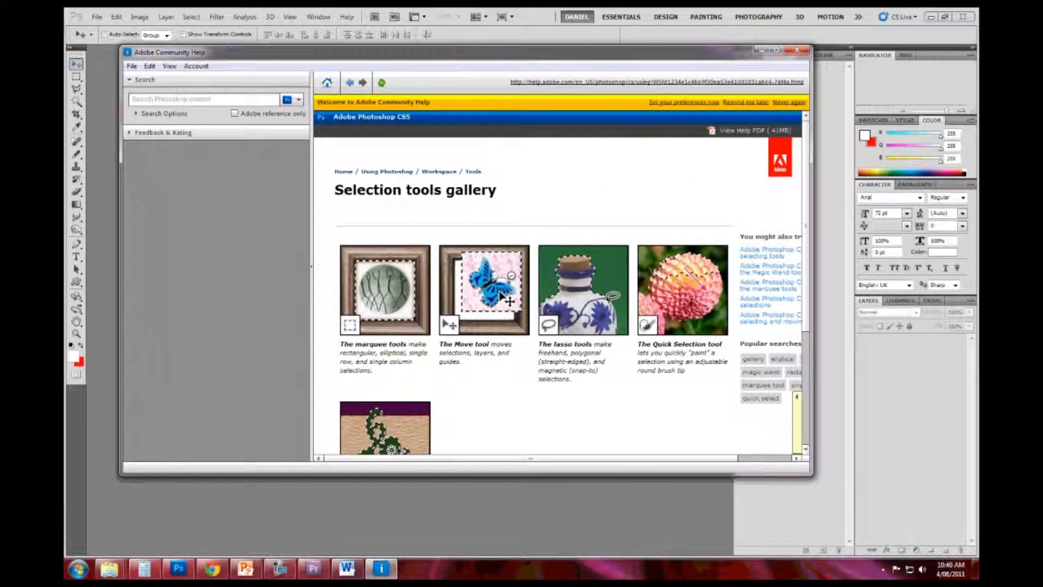
scroll(466, 304, down, 3)
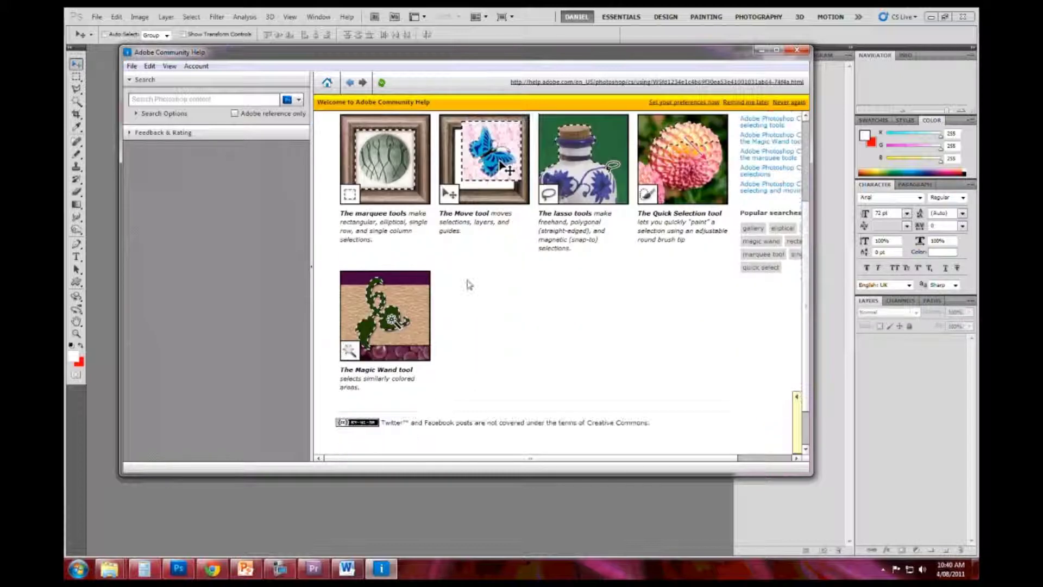
scroll(467, 282, up, 1)
scroll(503, 193, up, 2)
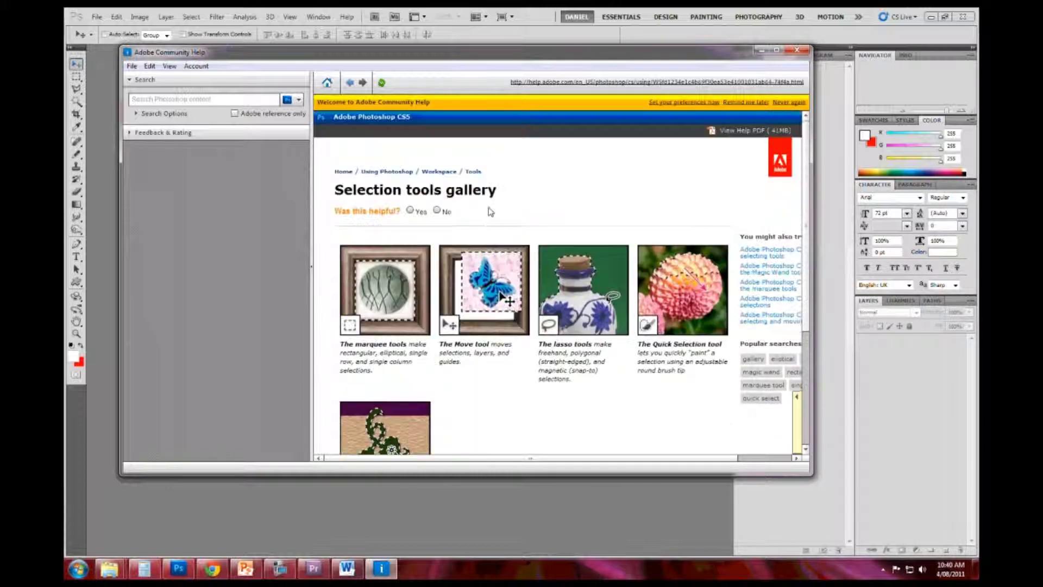
click(762, 50)
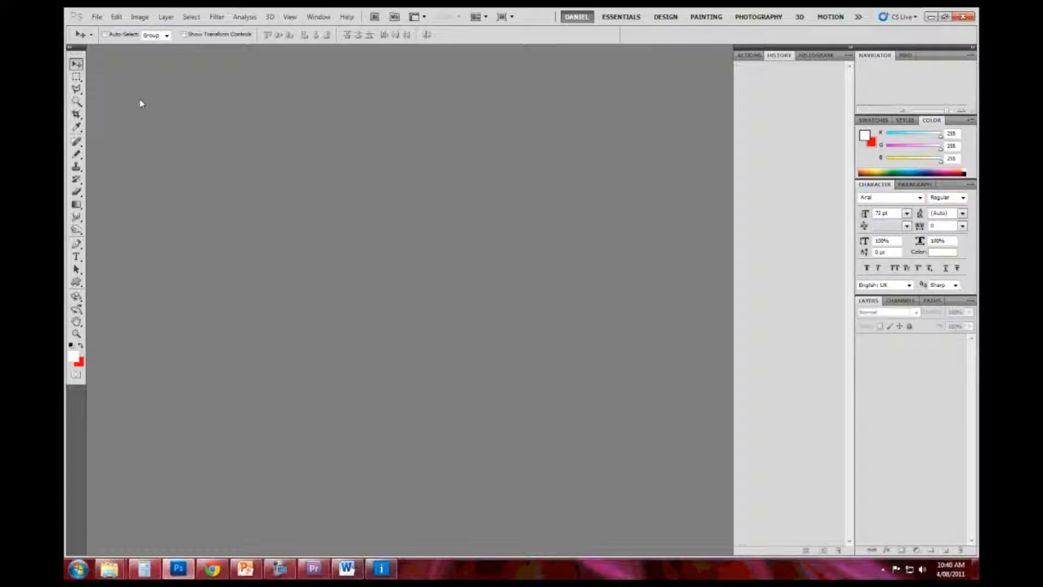
Switch to the PowerPoint lecture slides
click(246, 569)
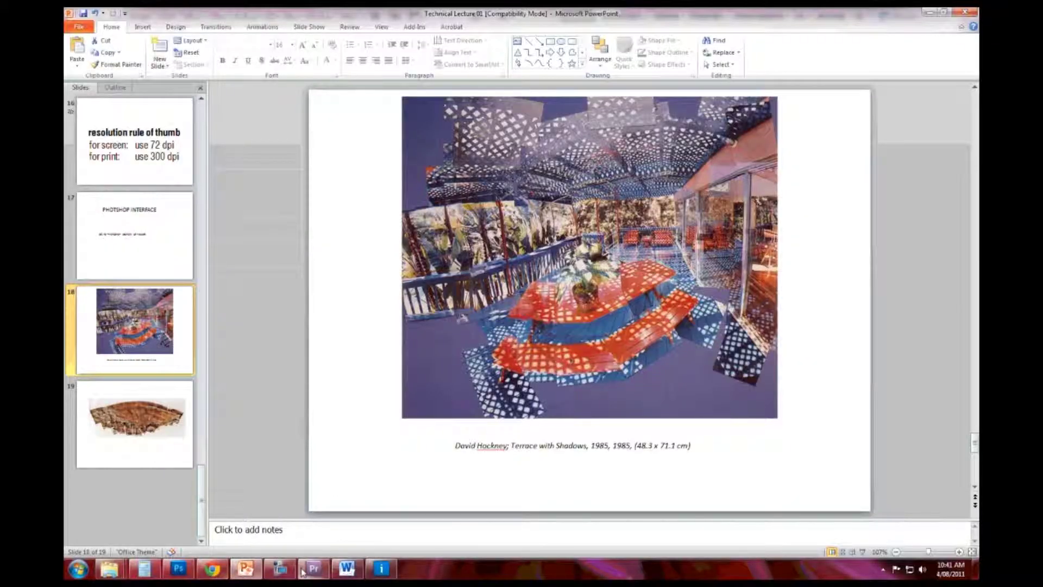
Back in Photoshop, start a File > New document named 'First A3 Canvas'
click(178, 568)
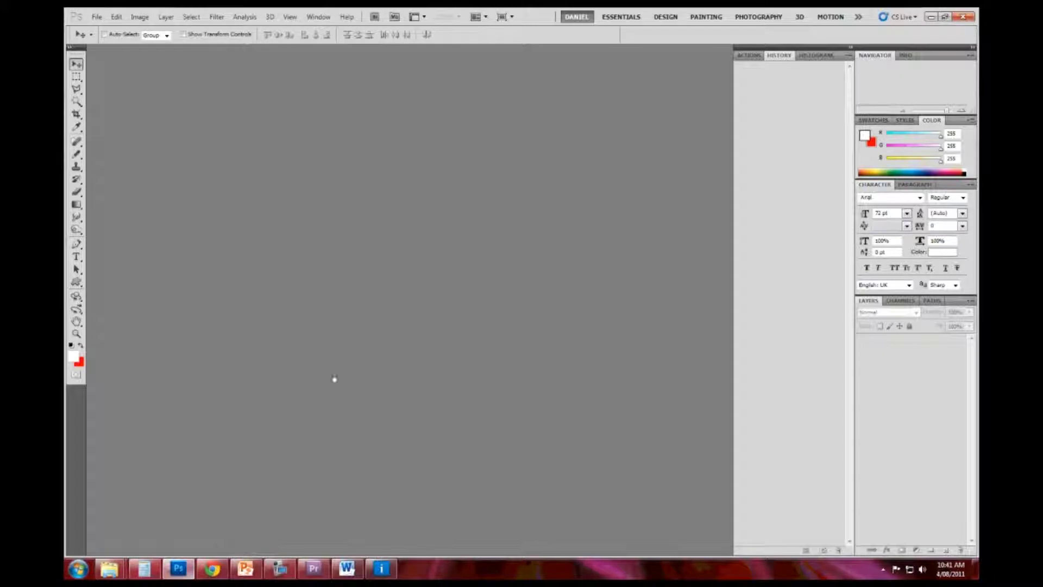
click(97, 16)
click(95, 29)
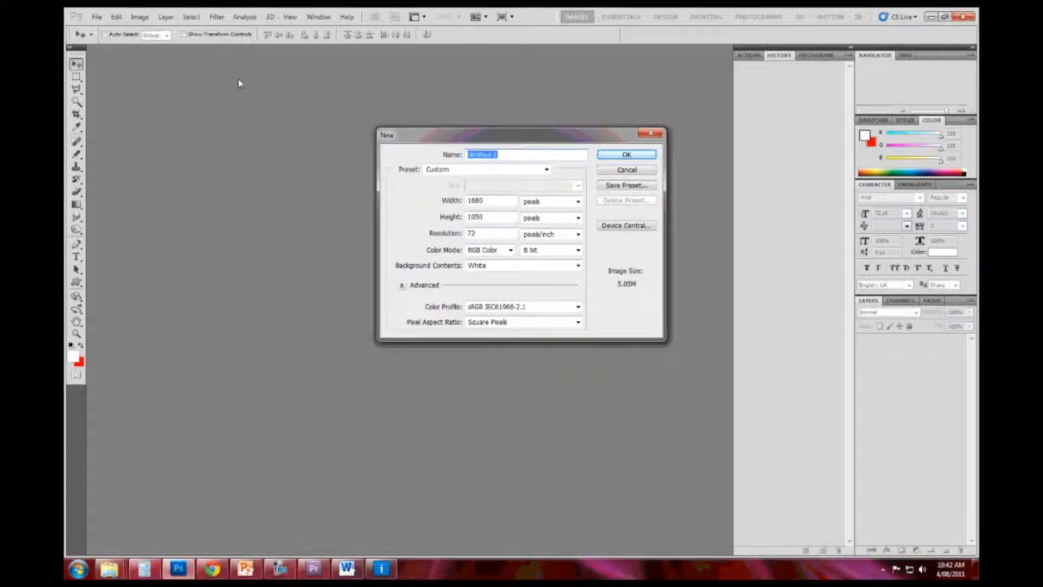
text(First A3 Canvas)
click(503, 230)
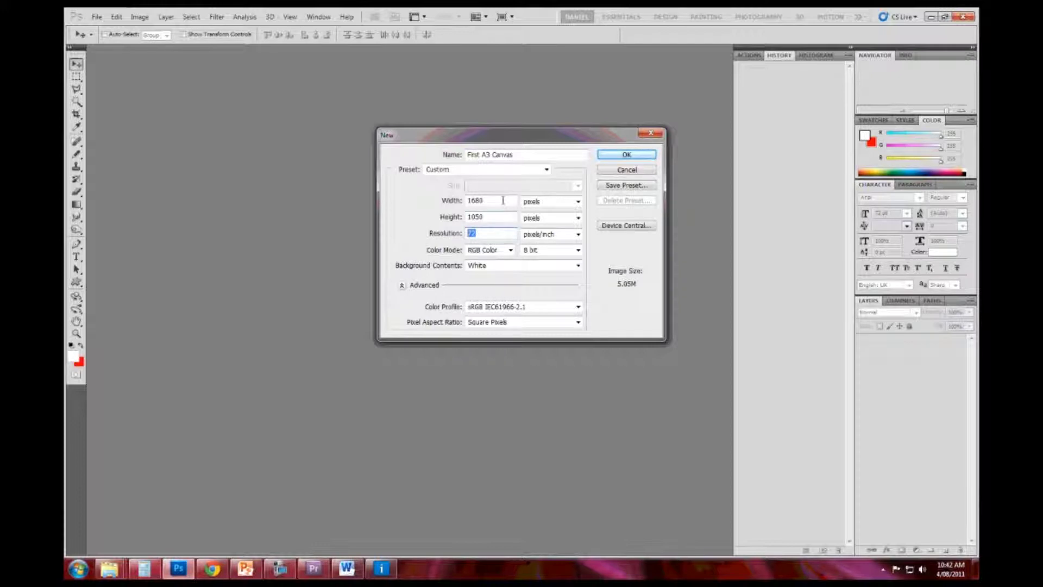
Choose the International Paper preset, keeping A4 size and 300 pixels/inch resolution
click(479, 172)
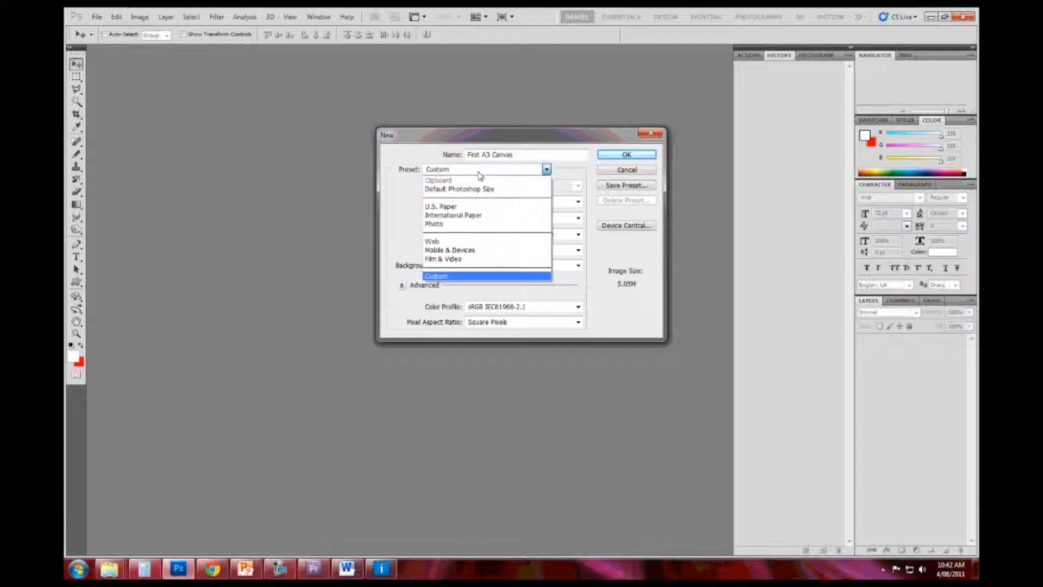
click(443, 215)
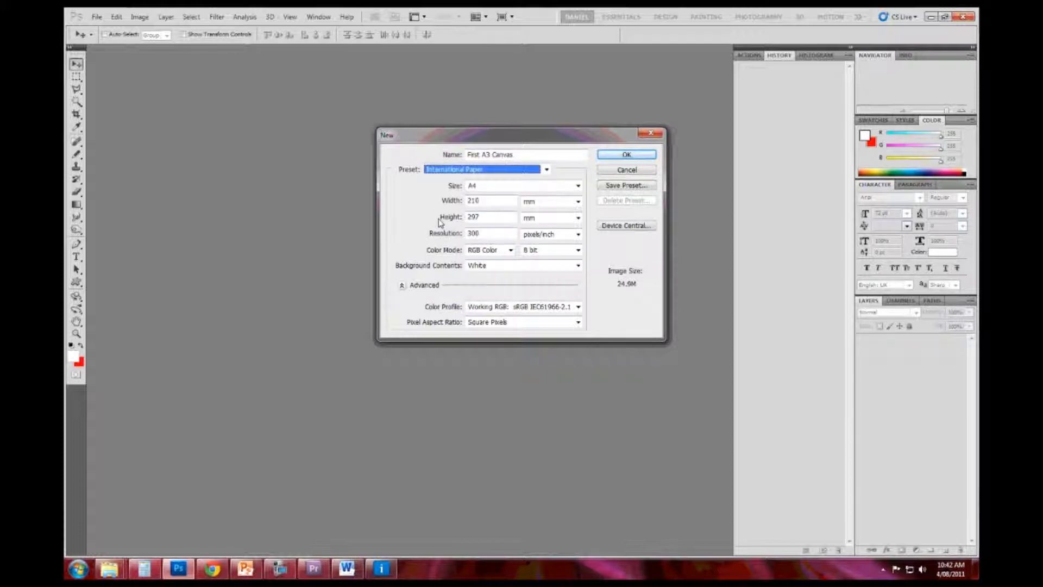
click(580, 187)
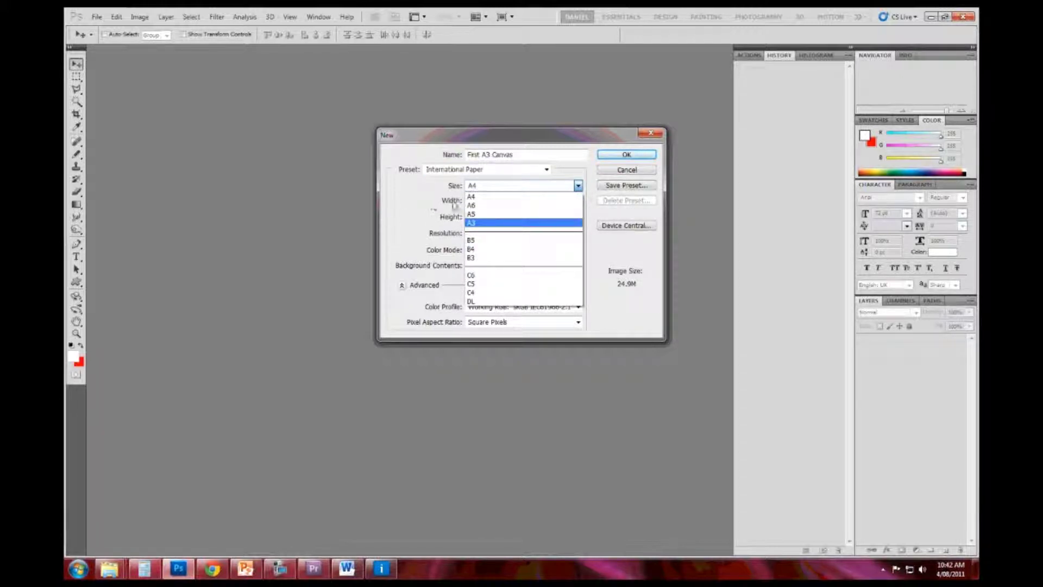
click(505, 197)
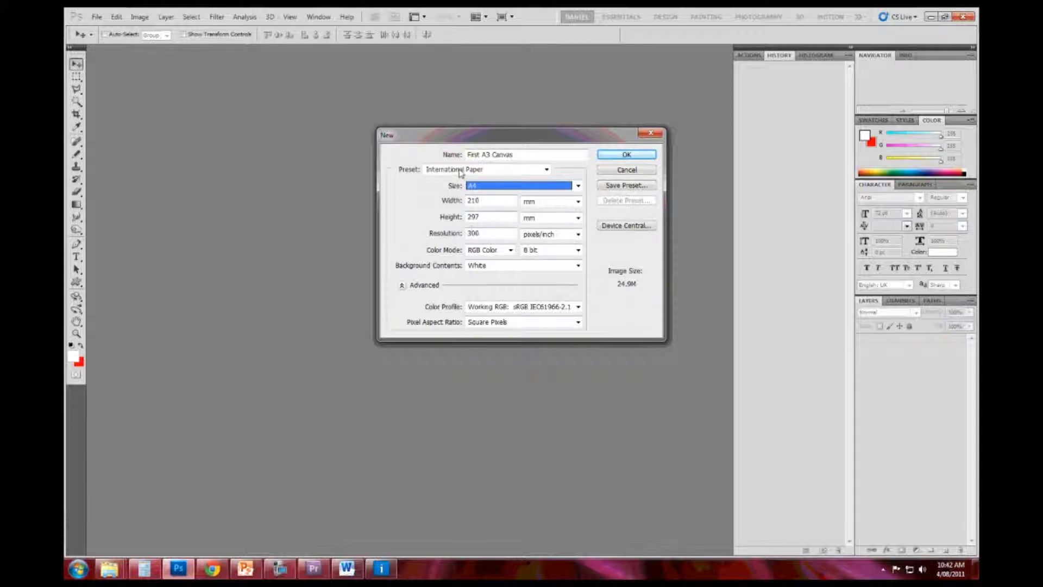
double_click(479, 233)
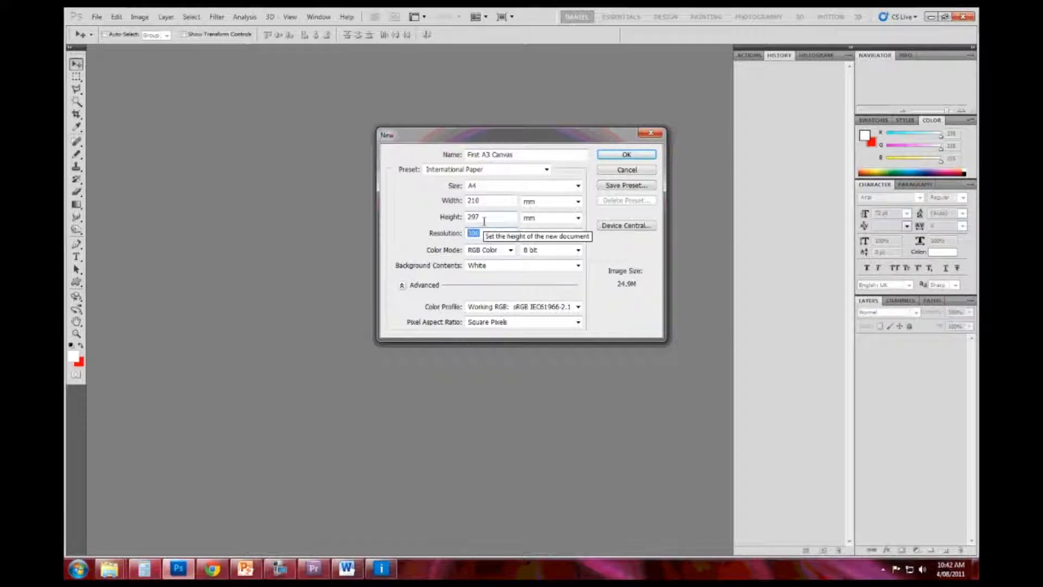
click(479, 186)
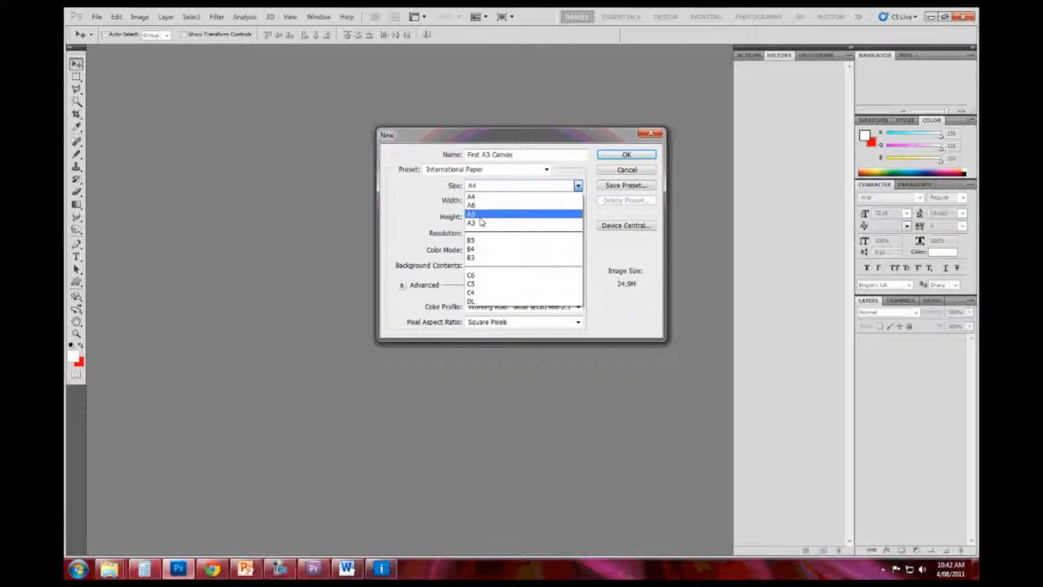
click(268, 357)
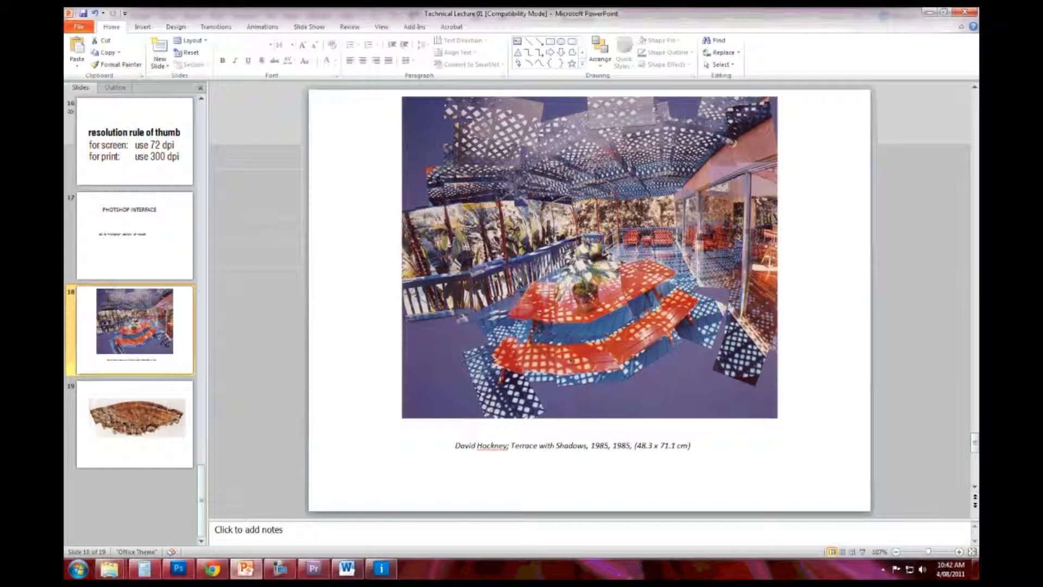
Return from the Hockney slide to Photoshop's New dialog
mouse_move(389, 571)
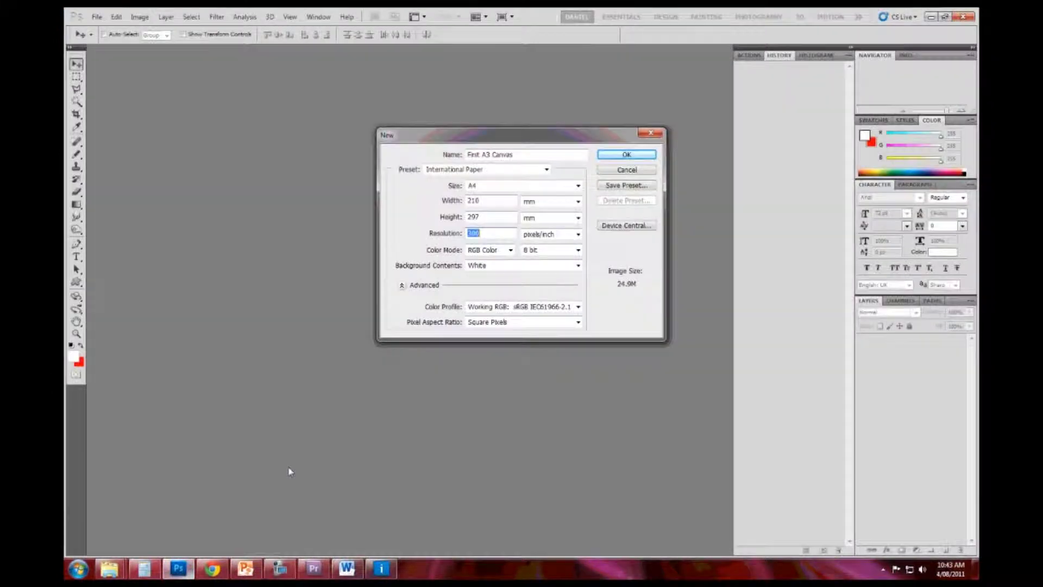
click(178, 569)
Set the size to A3 and the colour mode to CMYK Color, then create the document
click(492, 186)
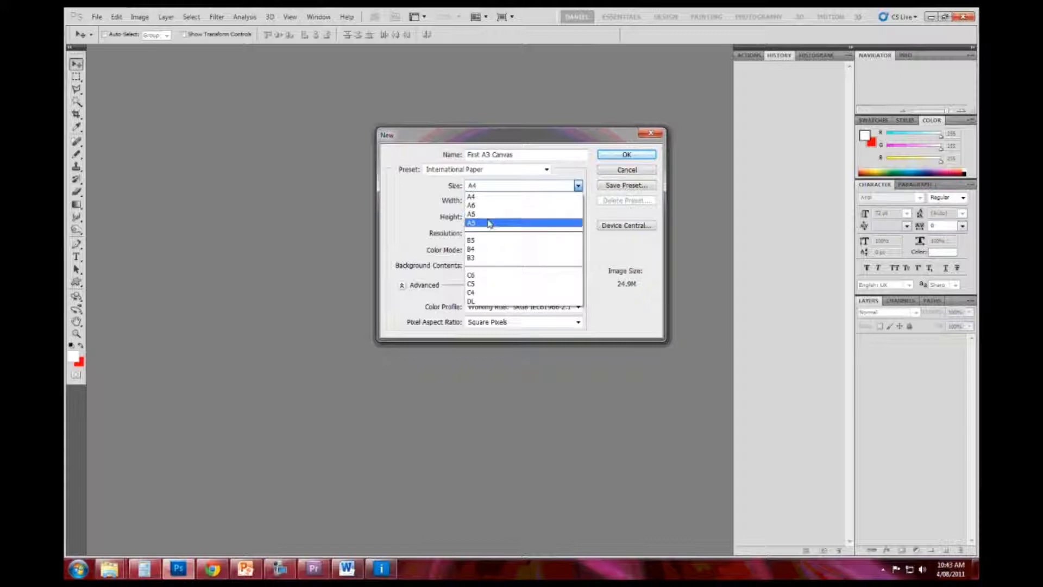
click(490, 224)
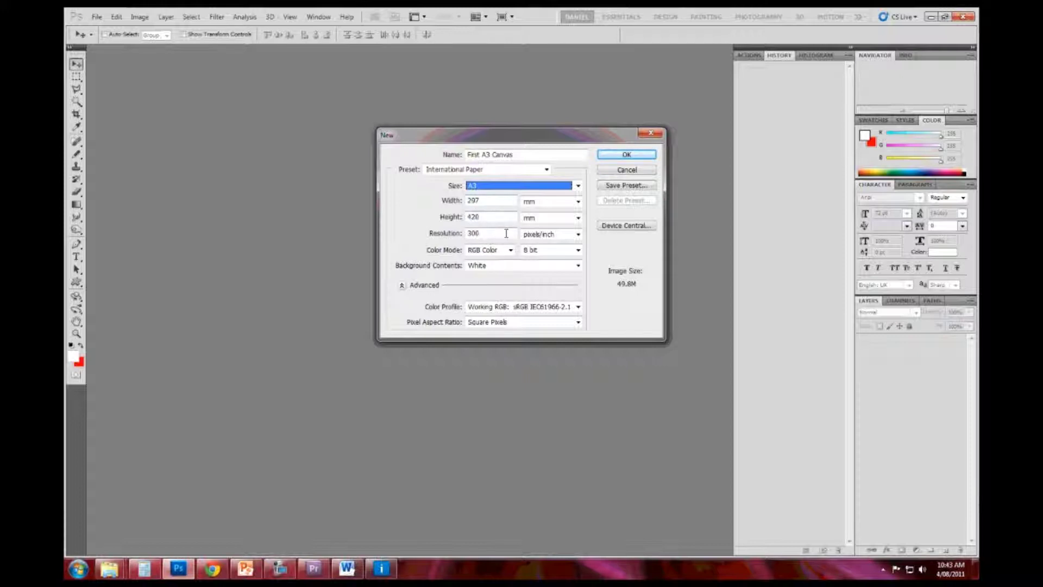
click(510, 250)
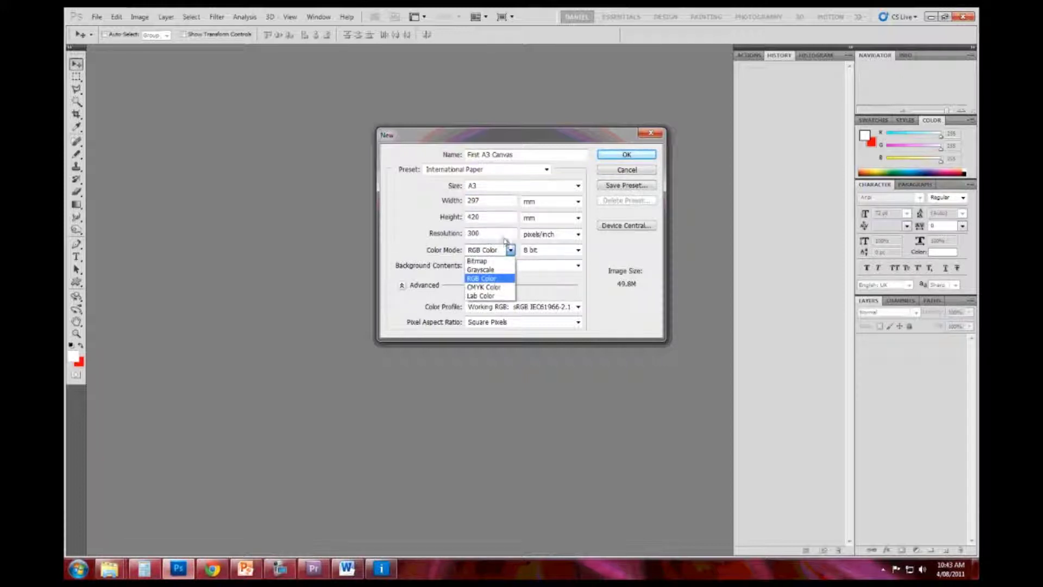
click(488, 288)
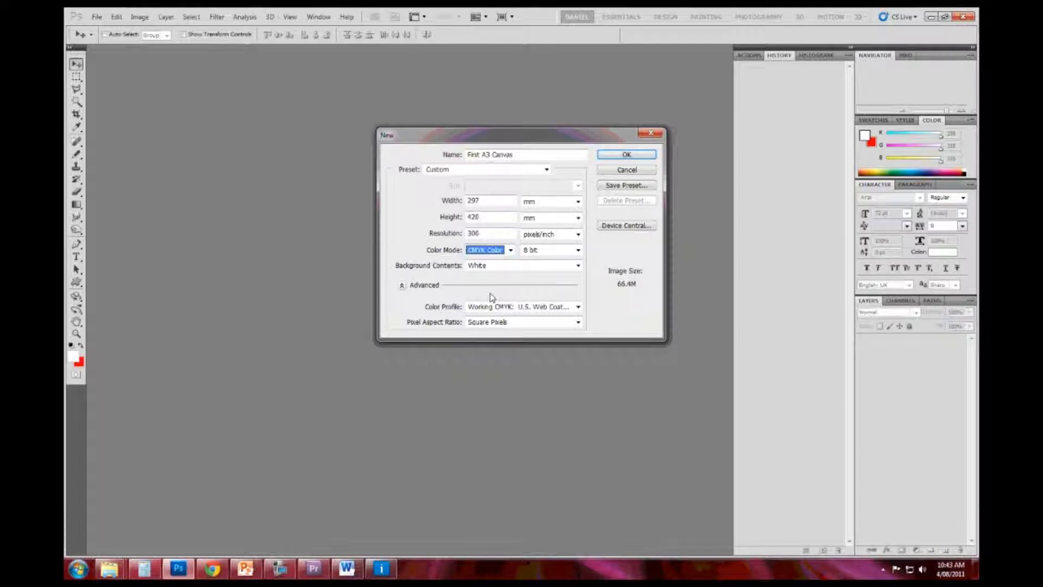
click(643, 153)
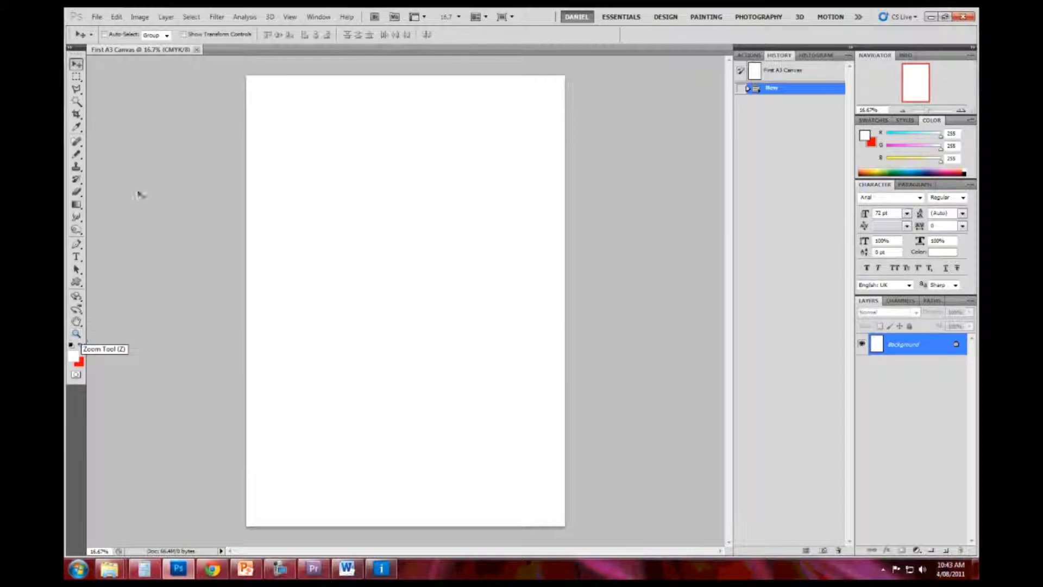
Float First A3 Canvas into its own window, re-dock and float it again, then open File
click(97, 17)
click(101, 18)
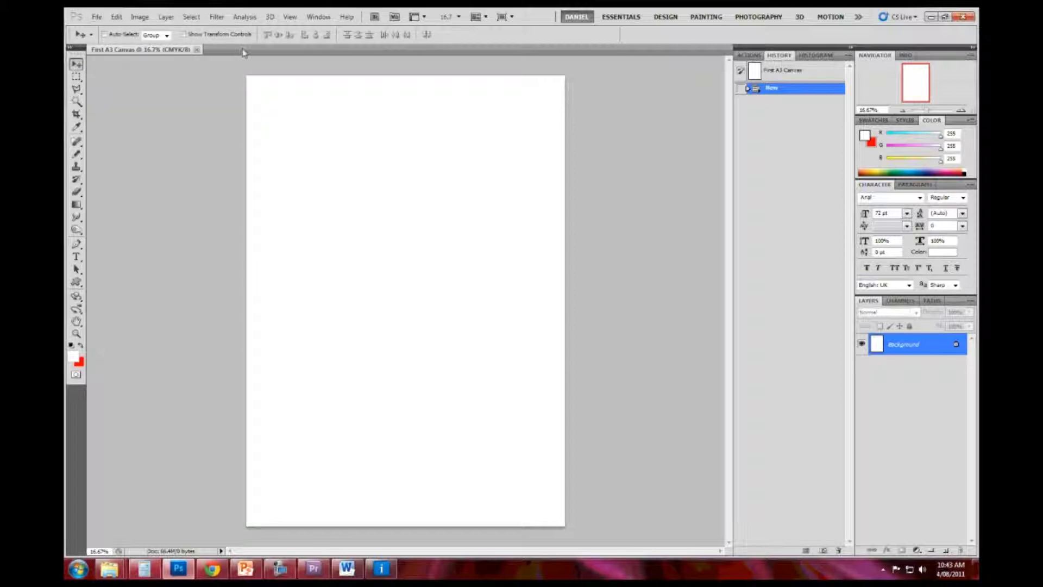
drag(156, 49, 344, 107)
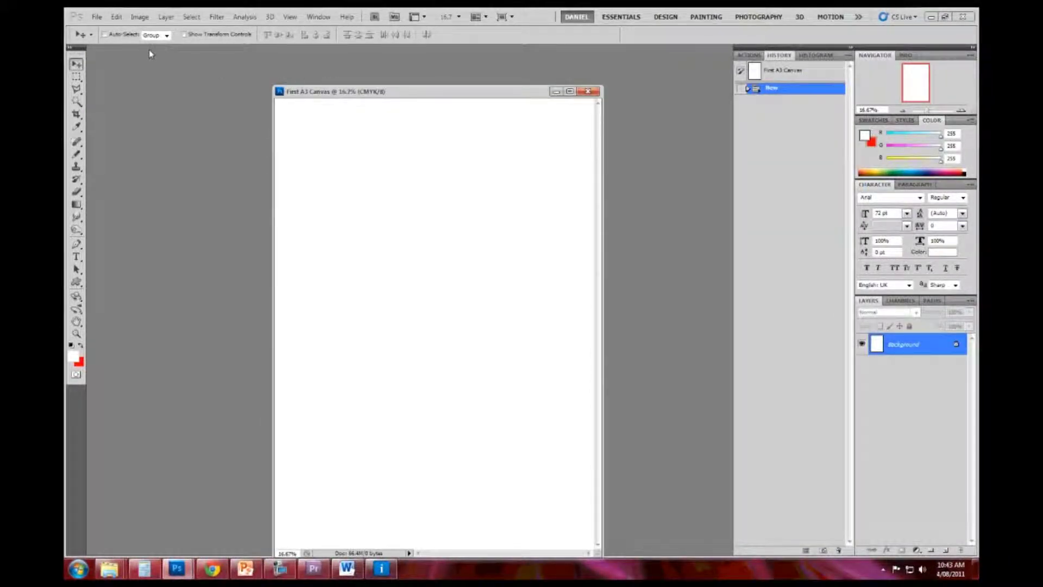
drag(409, 91, 225, 55)
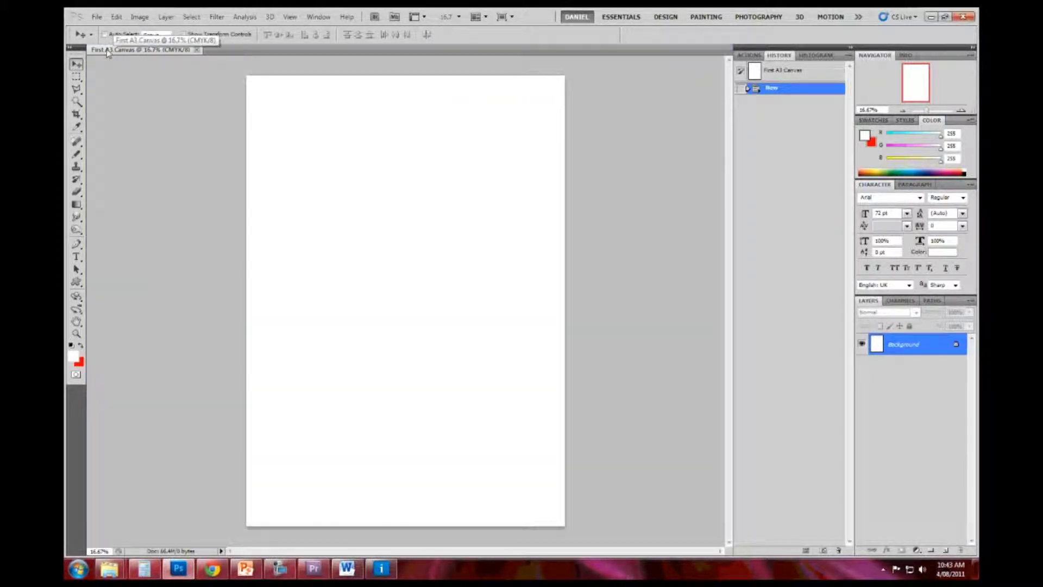
drag(135, 51, 442, 127)
drag(571, 117, 567, 83)
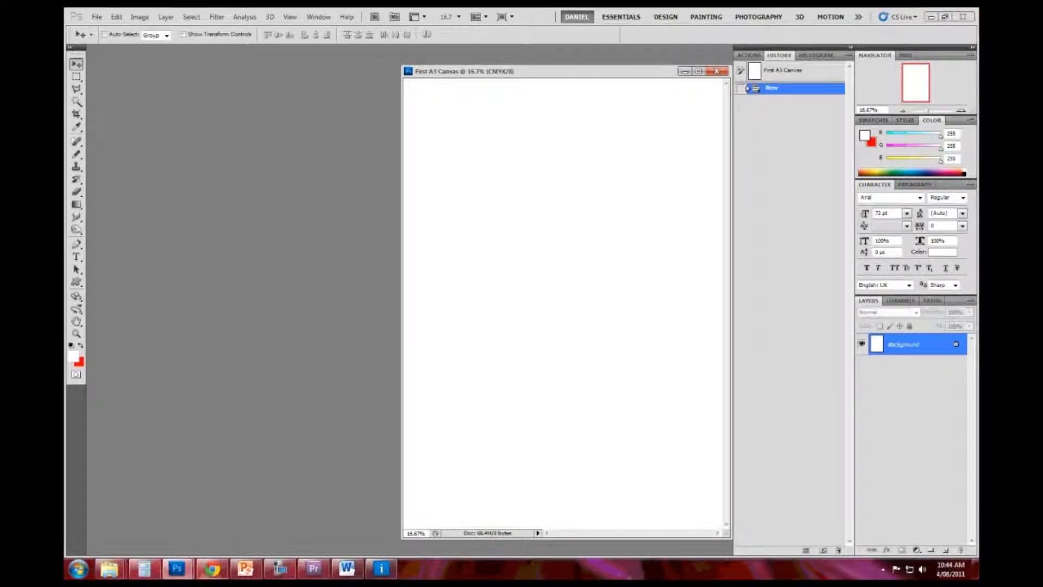
click(98, 17)
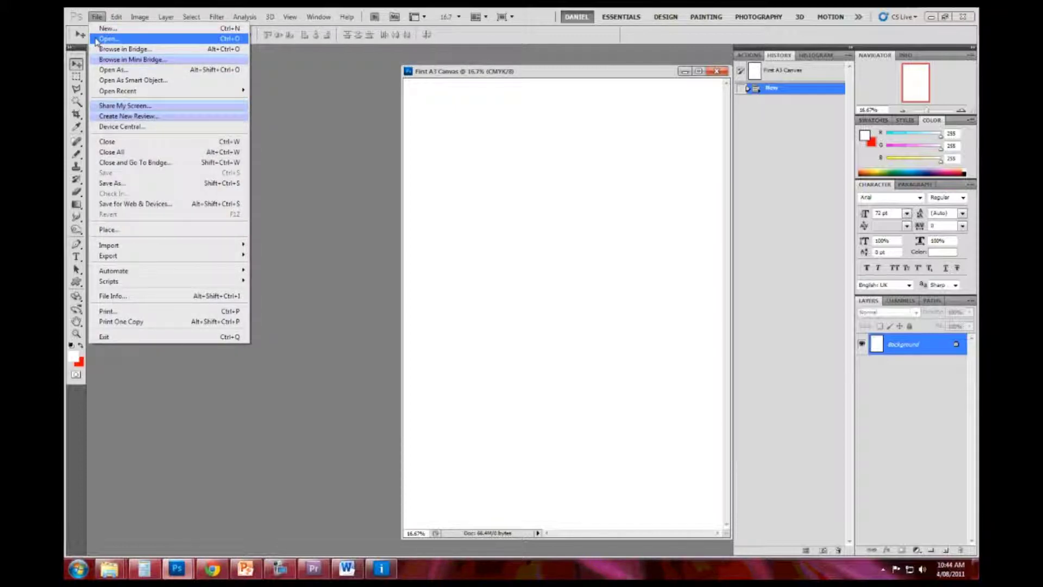
Open IMG_2105 from the jpeg folder as a new document
click(108, 39)
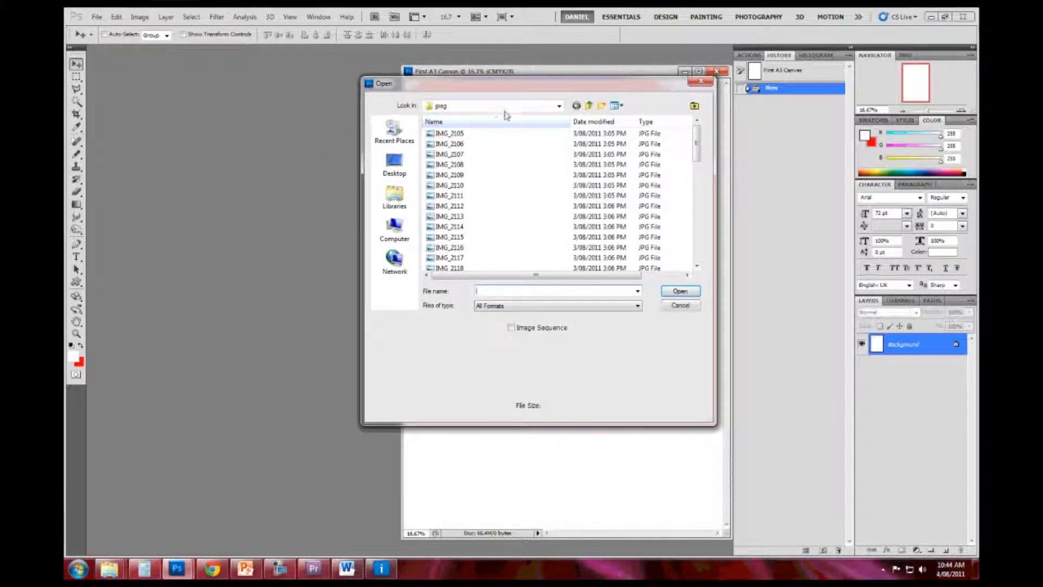
click(508, 106)
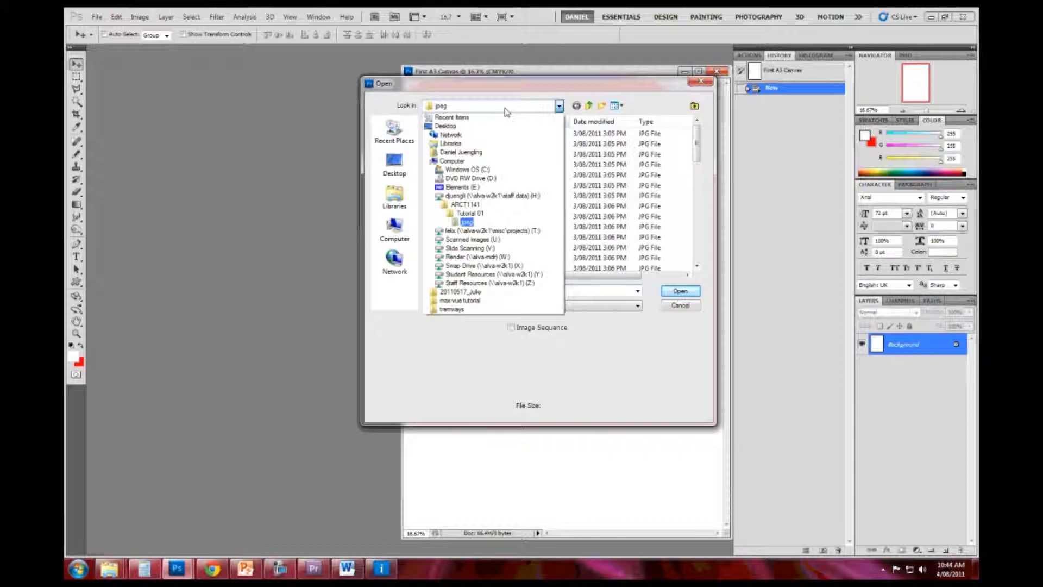
click(474, 222)
click(449, 135)
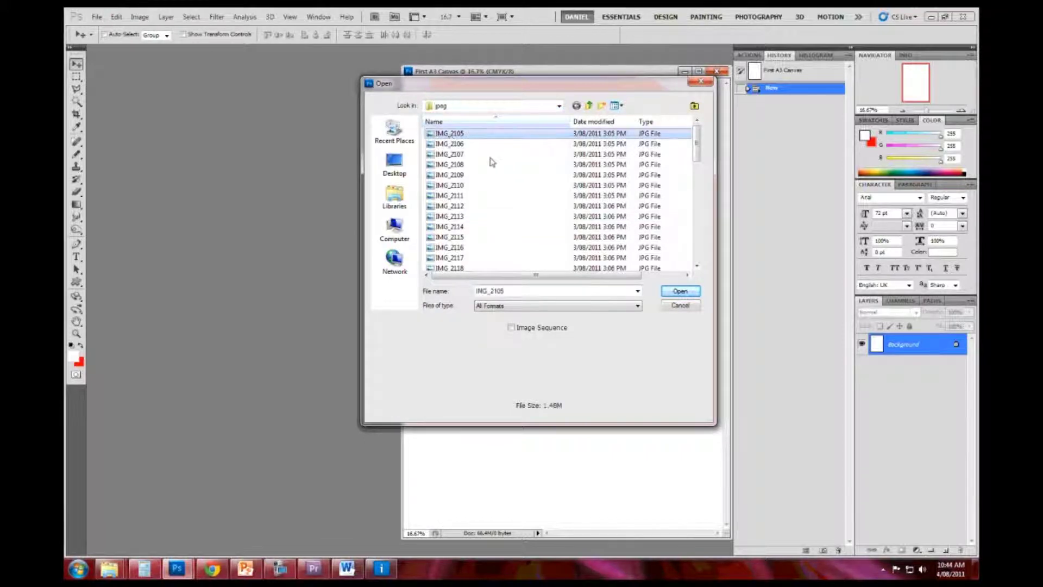
click(680, 292)
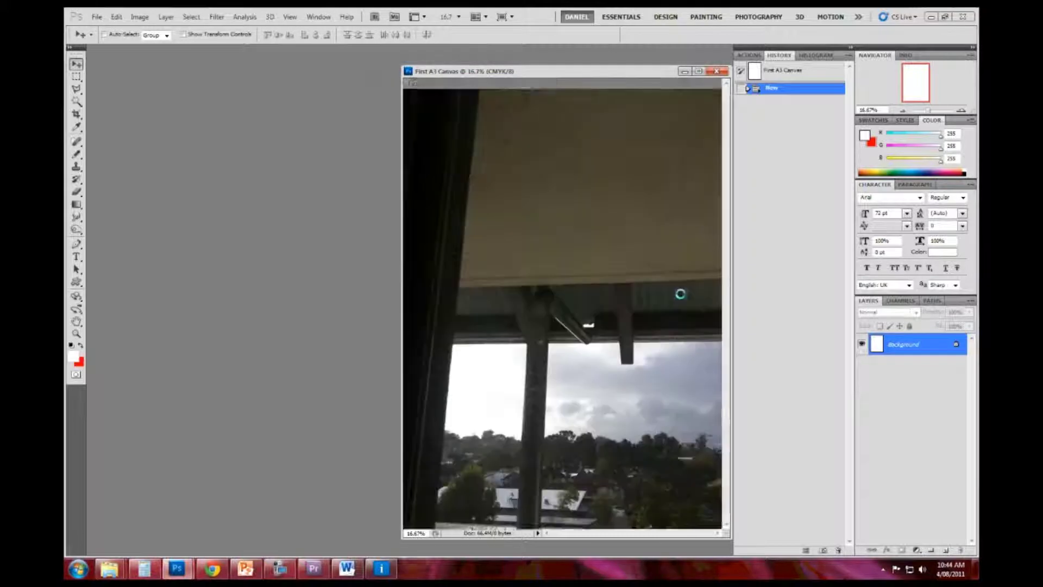
Float the IMG_2105 photo in its own window beside the A3 canvas and widen it
drag(569, 92, 263, 75)
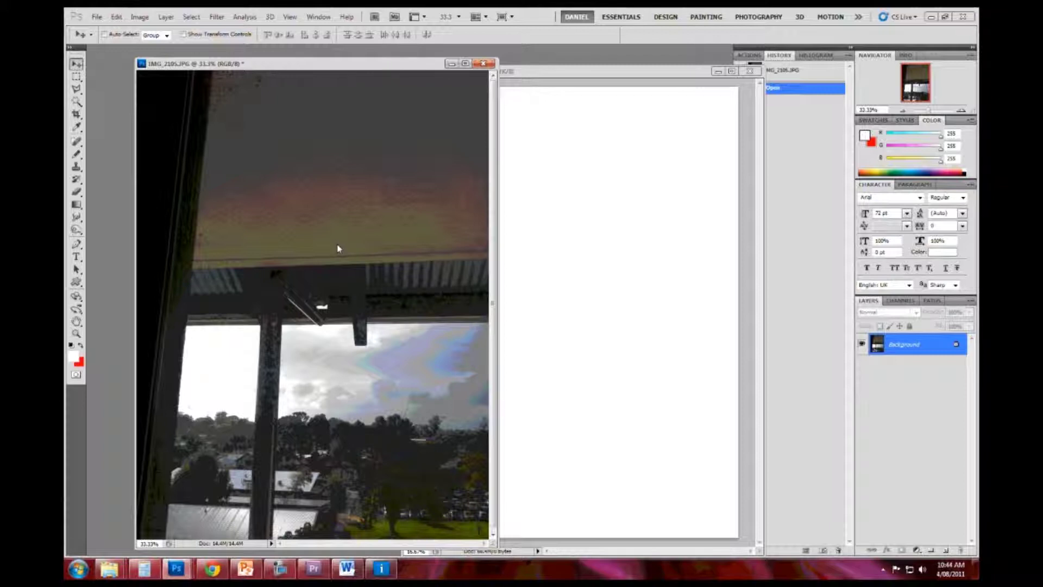
drag(498, 147, 653, 165)
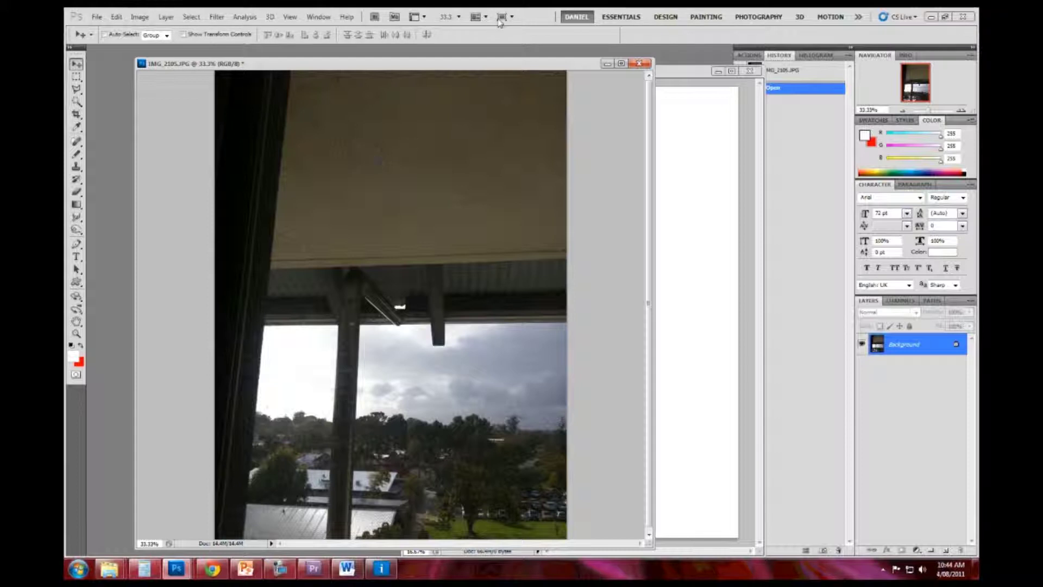
click(133, 17)
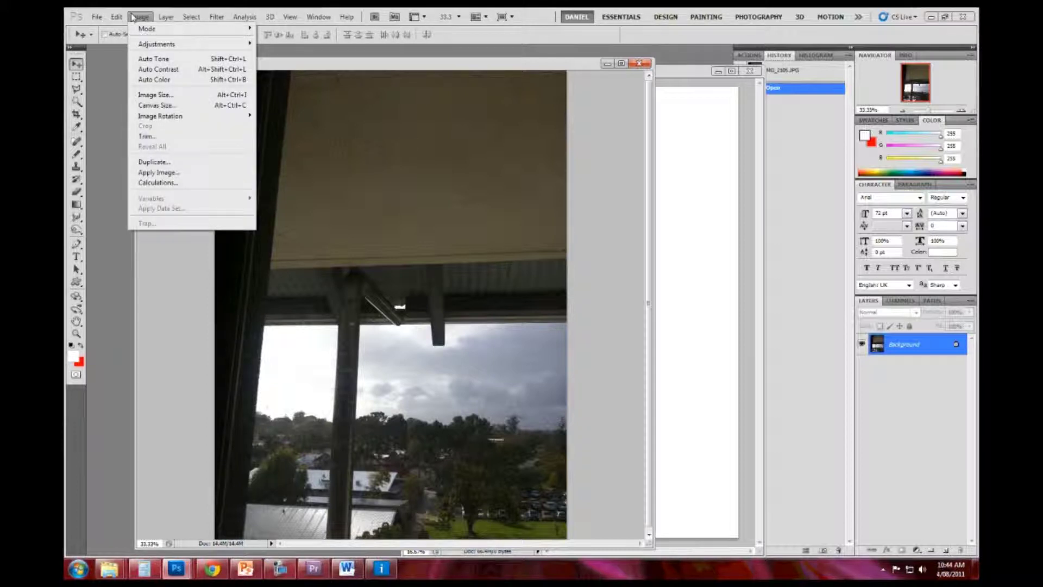
click(162, 108)
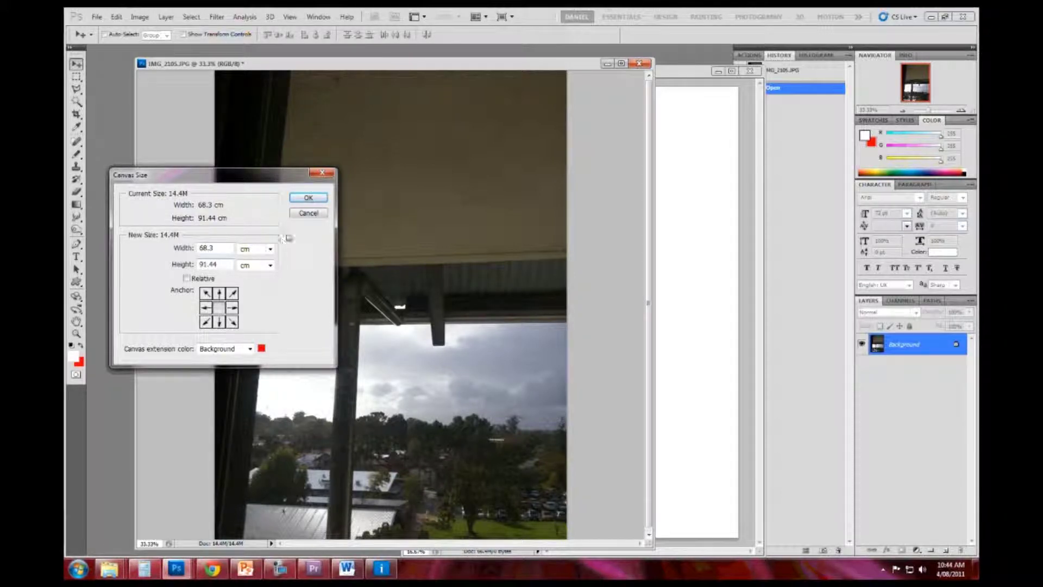
click(306, 213)
click(140, 17)
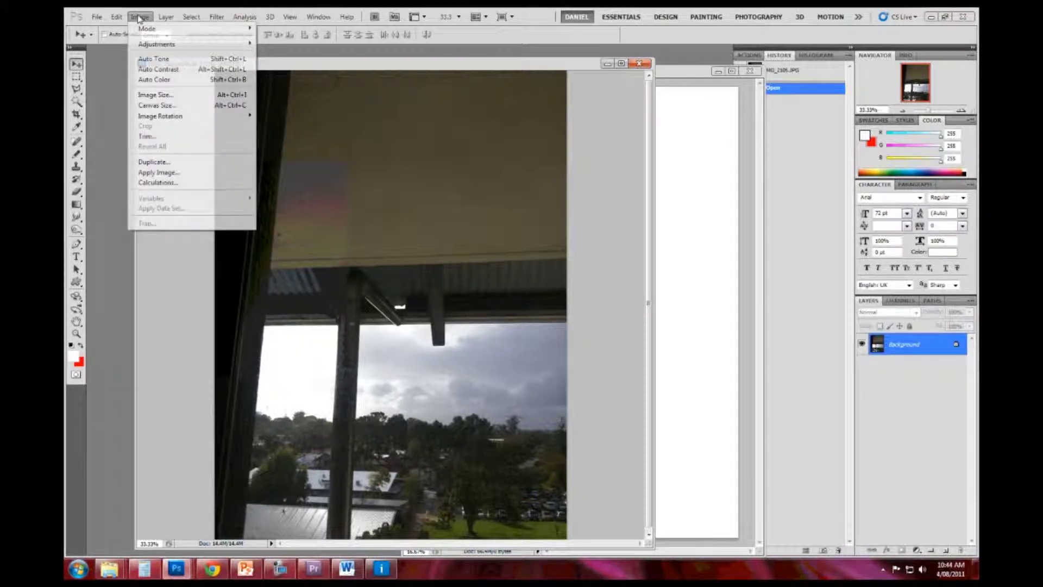
click(161, 96)
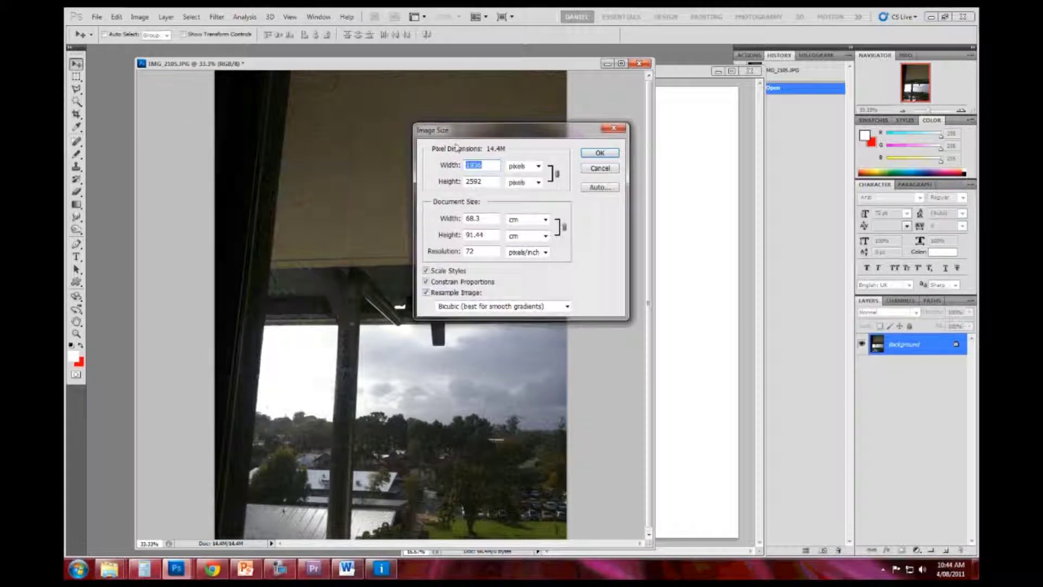
drag(481, 251, 464, 251)
click(600, 168)
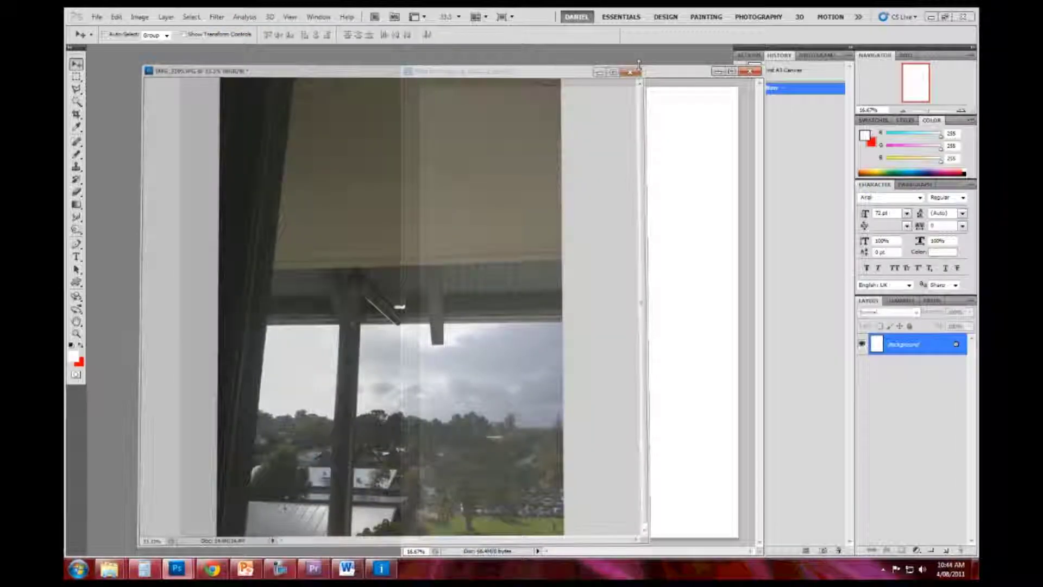
Close IMG_2105, shift the A3 canvas left, and confirm its 29.7 × 42 cm, 300 ppi size unchanged
click(639, 63)
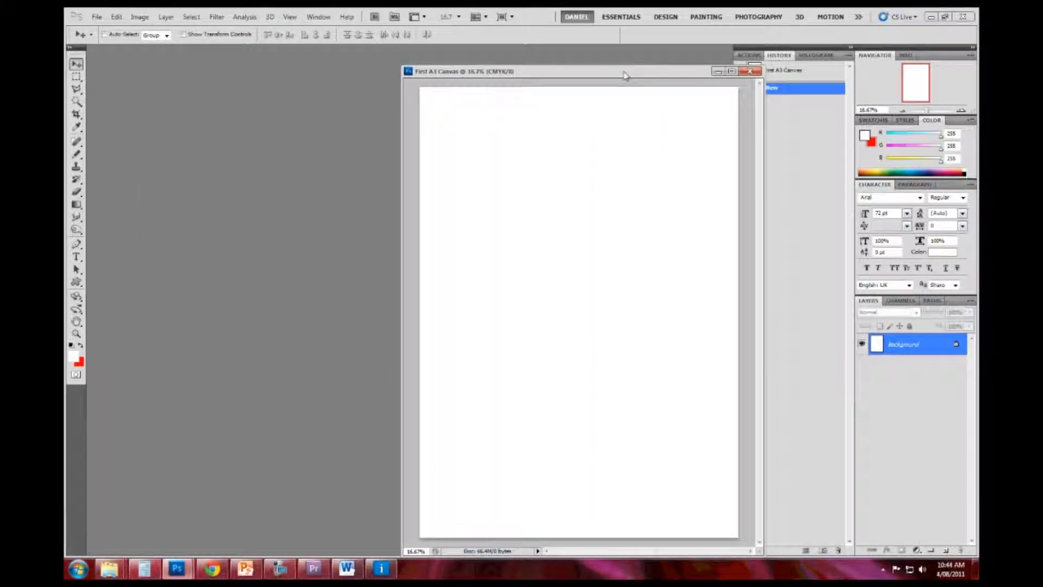
drag(625, 71, 512, 70)
click(140, 17)
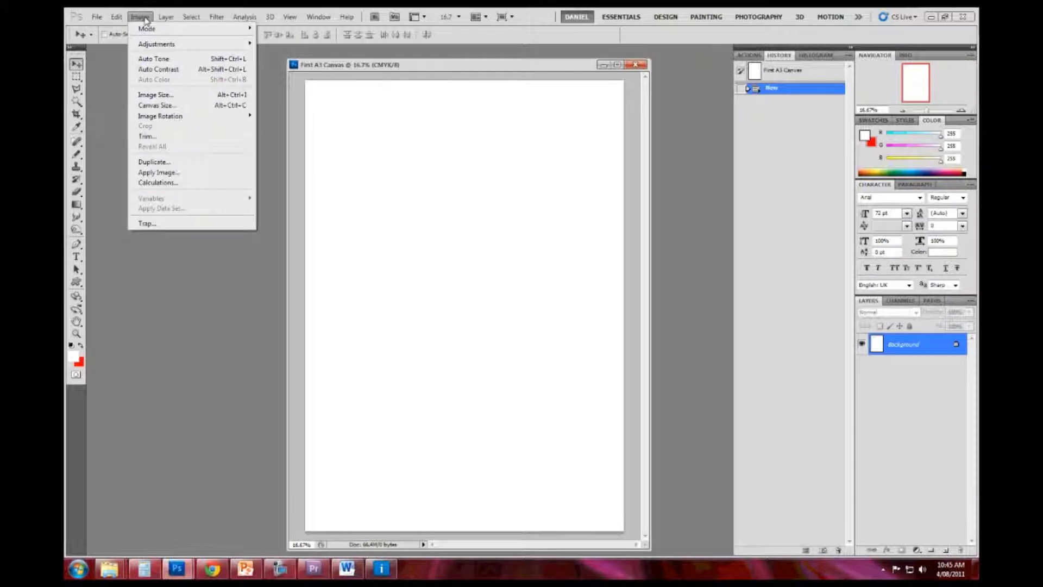
click(167, 97)
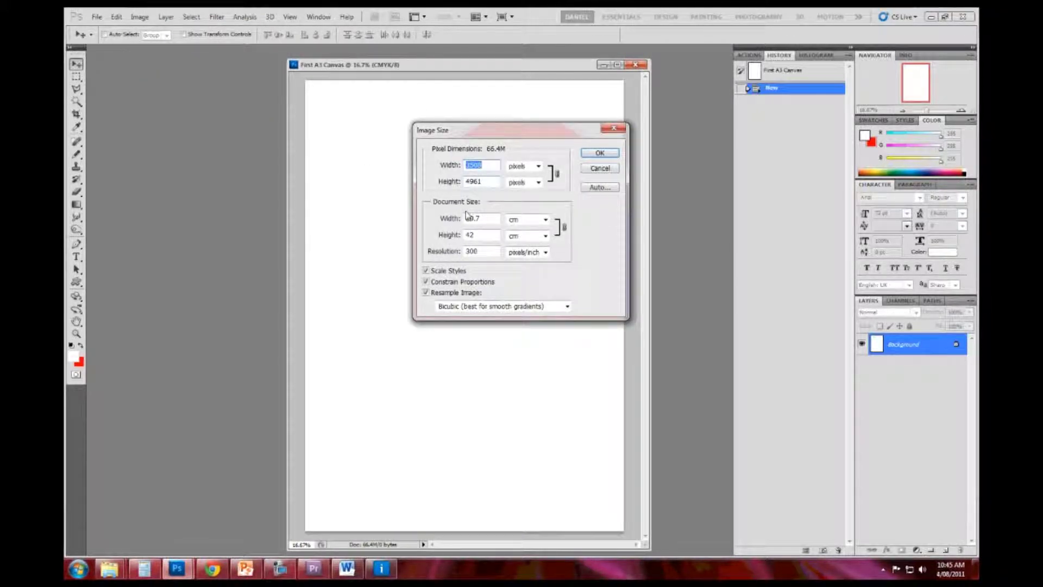
drag(475, 218, 458, 220)
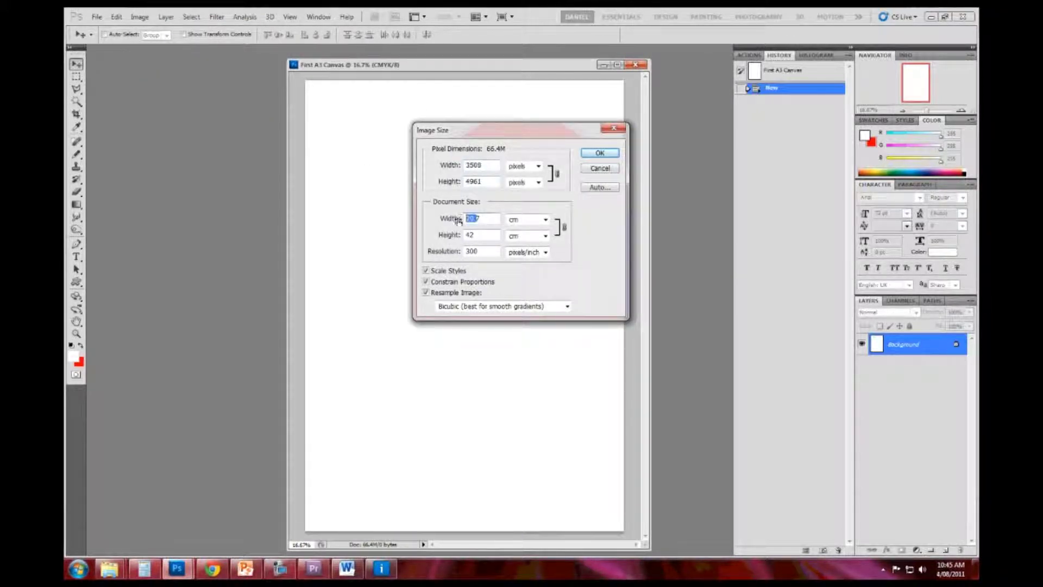
double_click(478, 237)
click(494, 251)
click(602, 168)
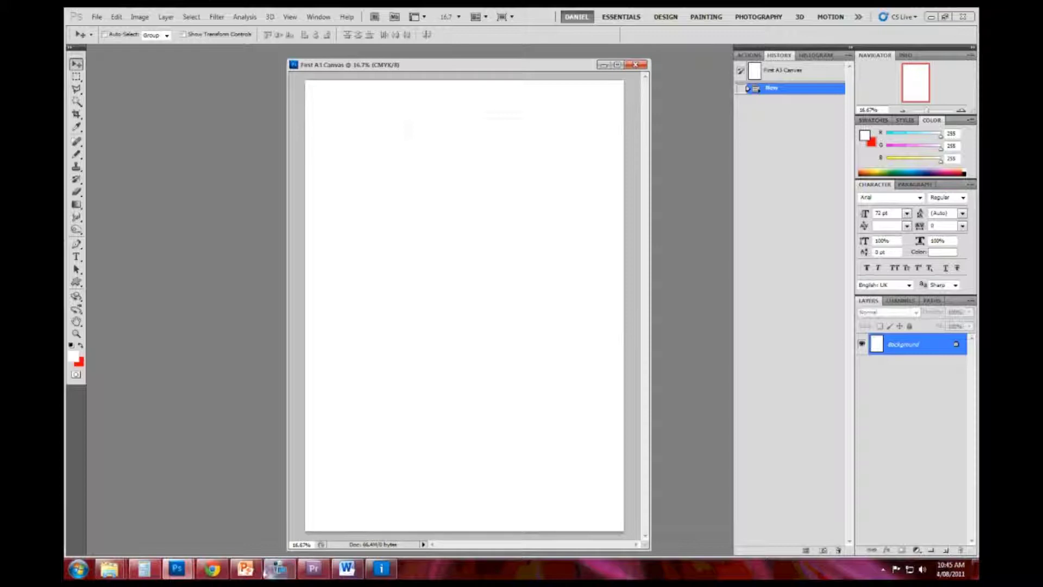
Consult the PowerPoint slides, then return to Photoshop's File menu
mouse_move(177, 569)
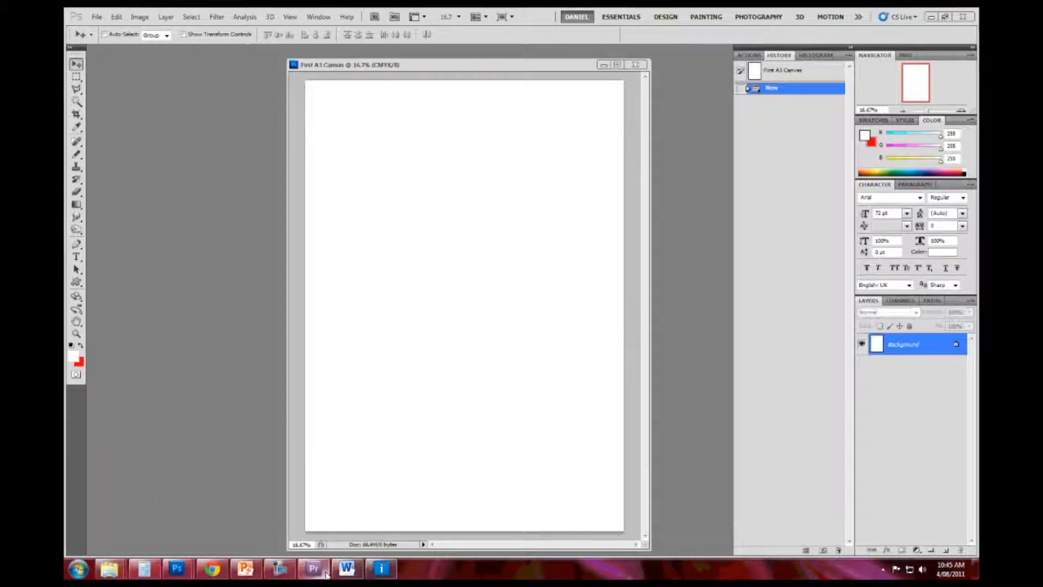
click(246, 569)
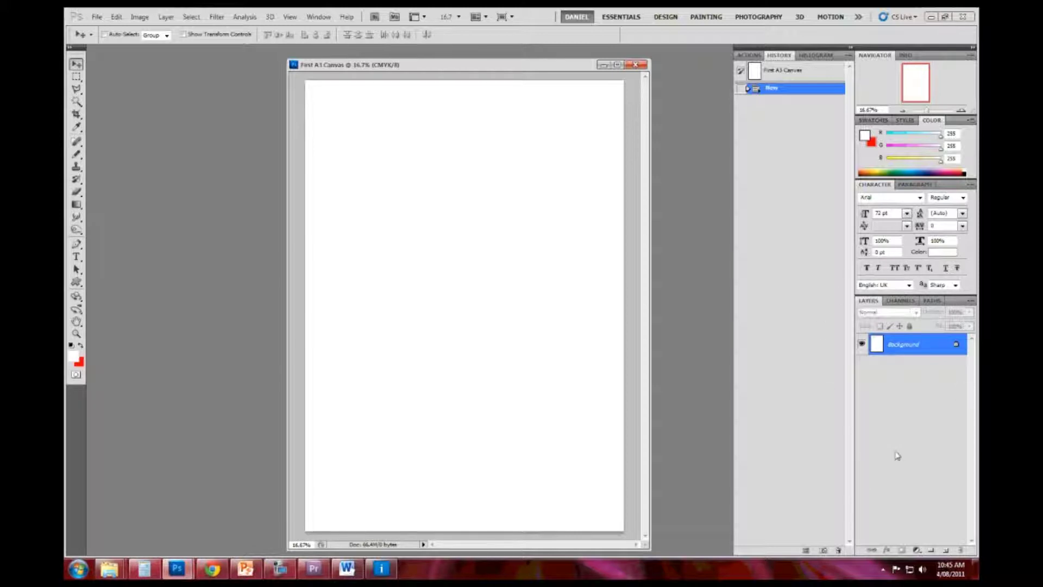
click(96, 17)
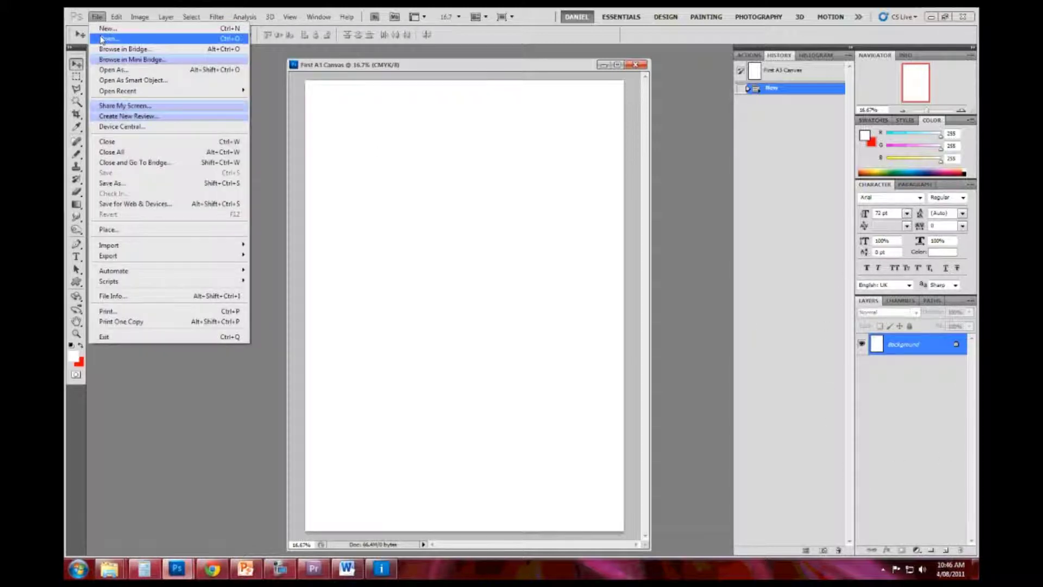
Open the six photos IMG_2105 through IMG_2110 from the jpeg folder in one go
click(101, 39)
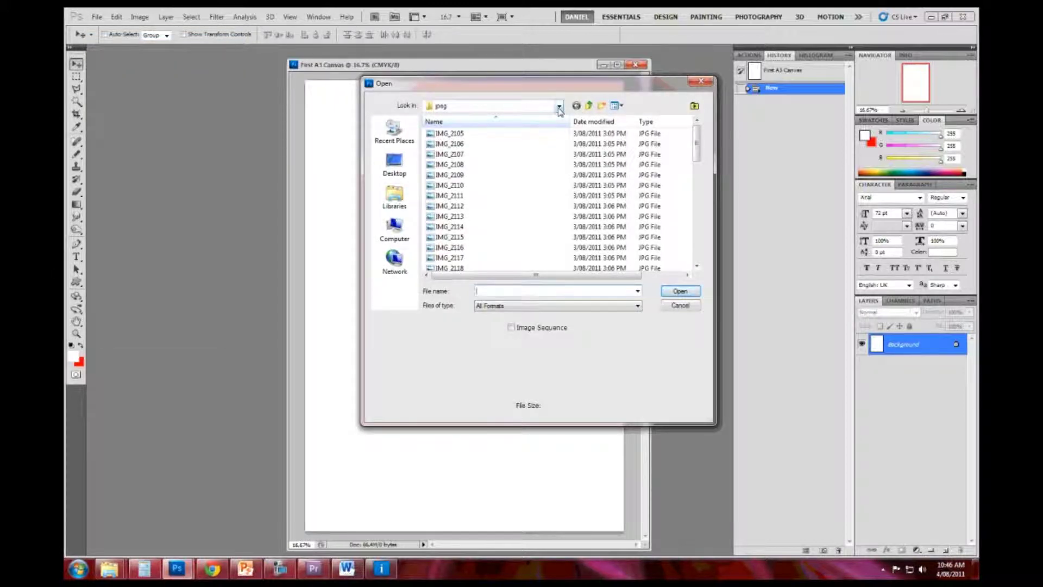
click(558, 106)
click(466, 221)
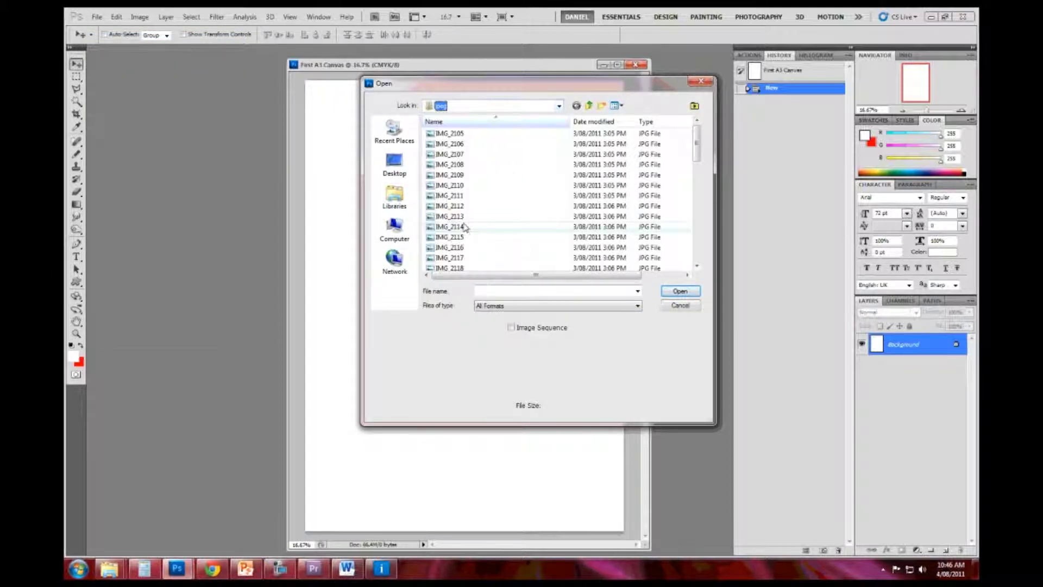
click(458, 134)
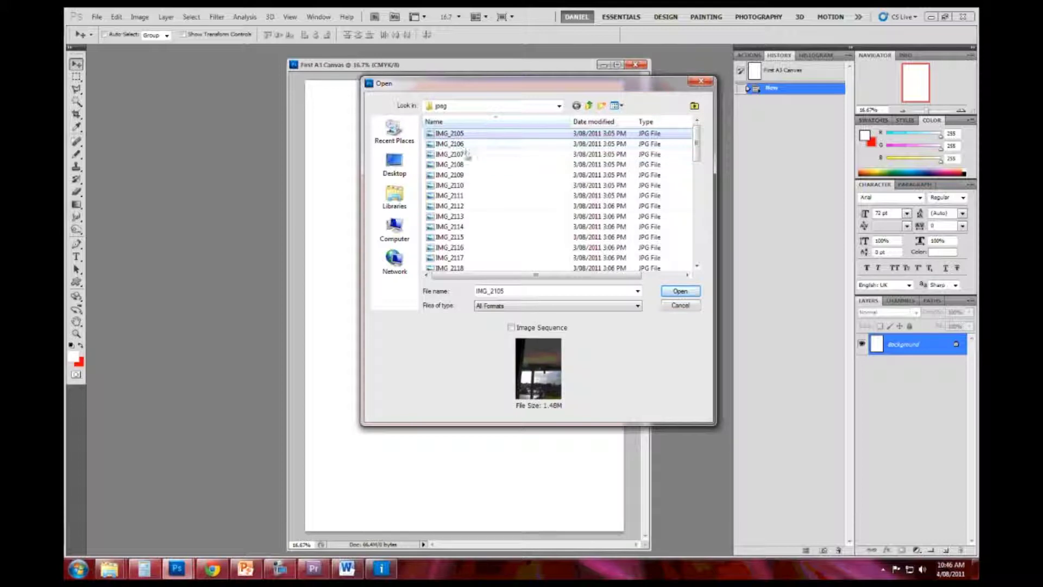
shift+click(455, 185)
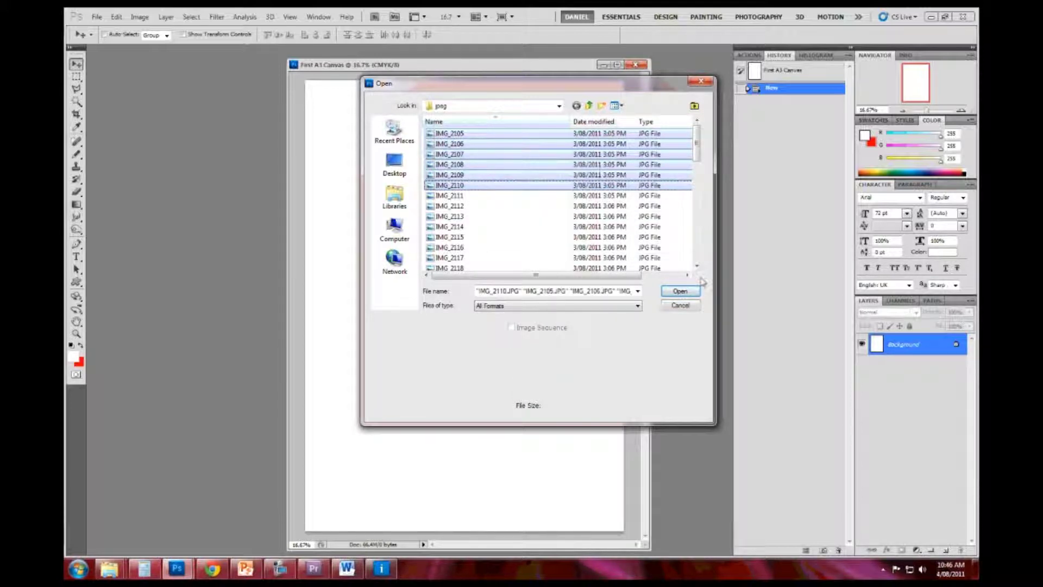
click(680, 292)
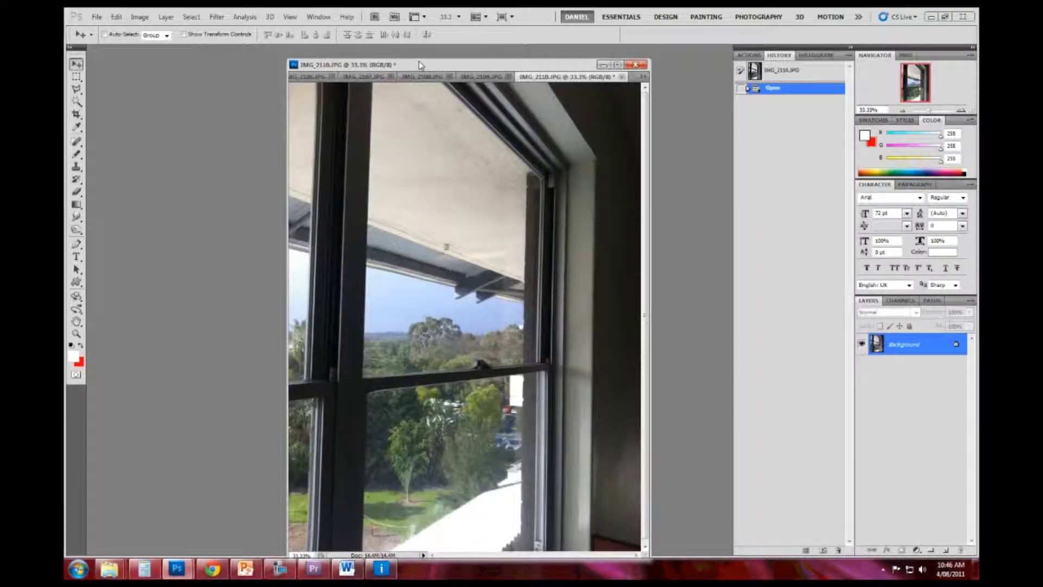
Pull IMG_2110, IMG_2109, IMG_2108 and IMG_2107 out of the tab bar into floating windows
drag(413, 68, 396, 64)
drag(536, 79, 536, 79)
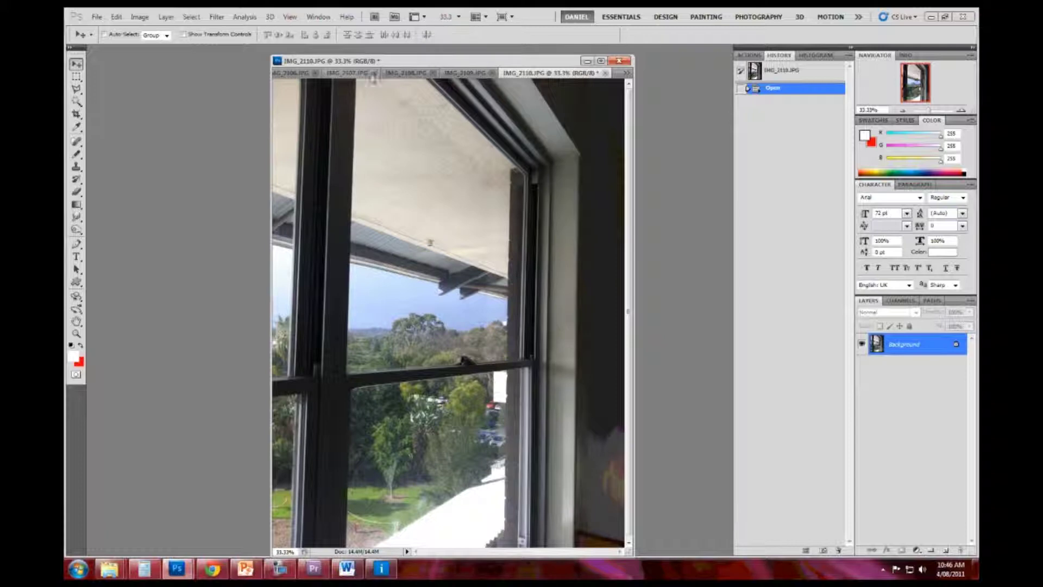
drag(565, 73, 653, 113)
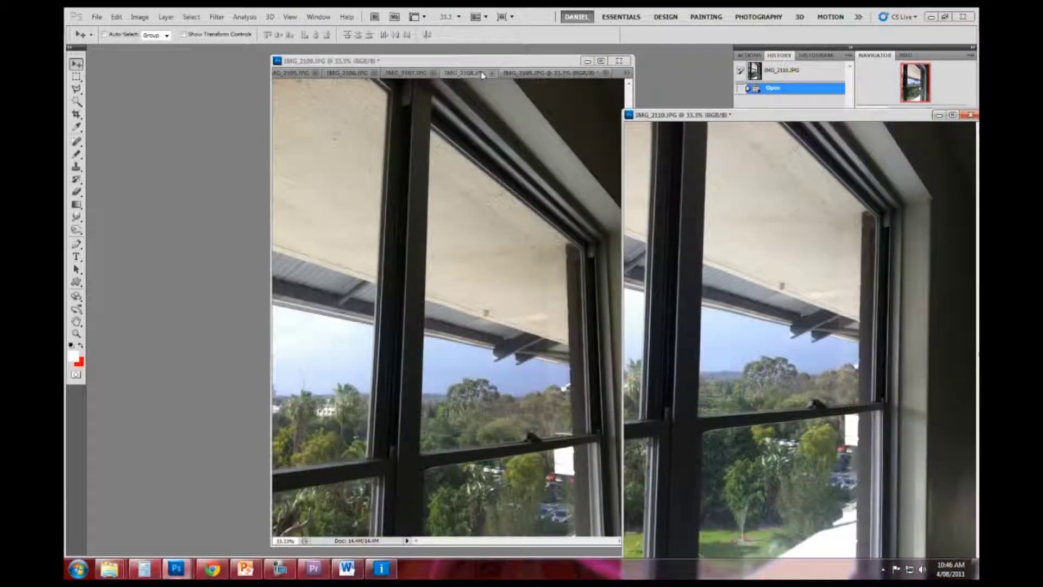
drag(423, 65, 328, 56)
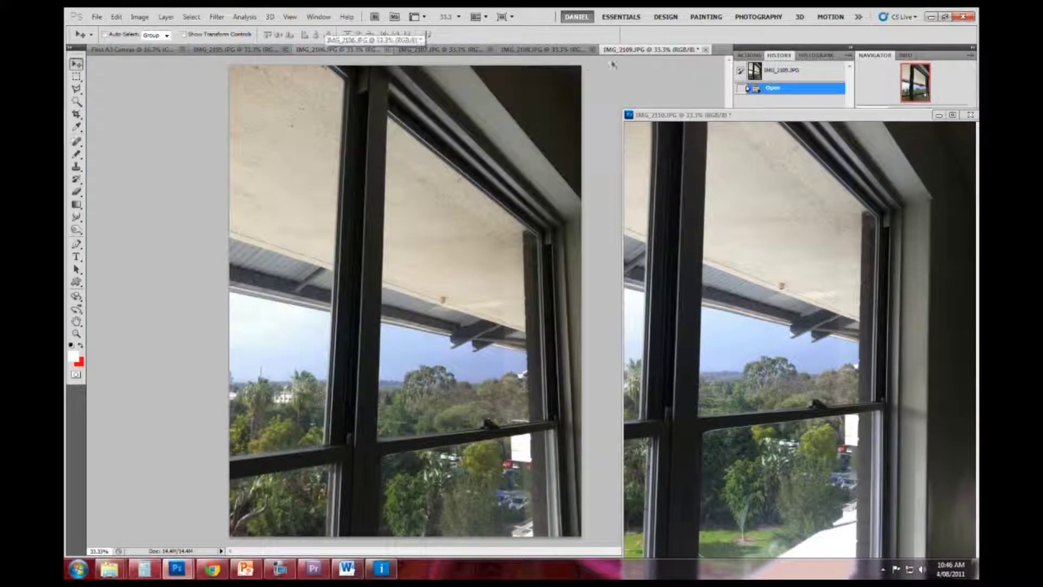
drag(649, 50, 672, 111)
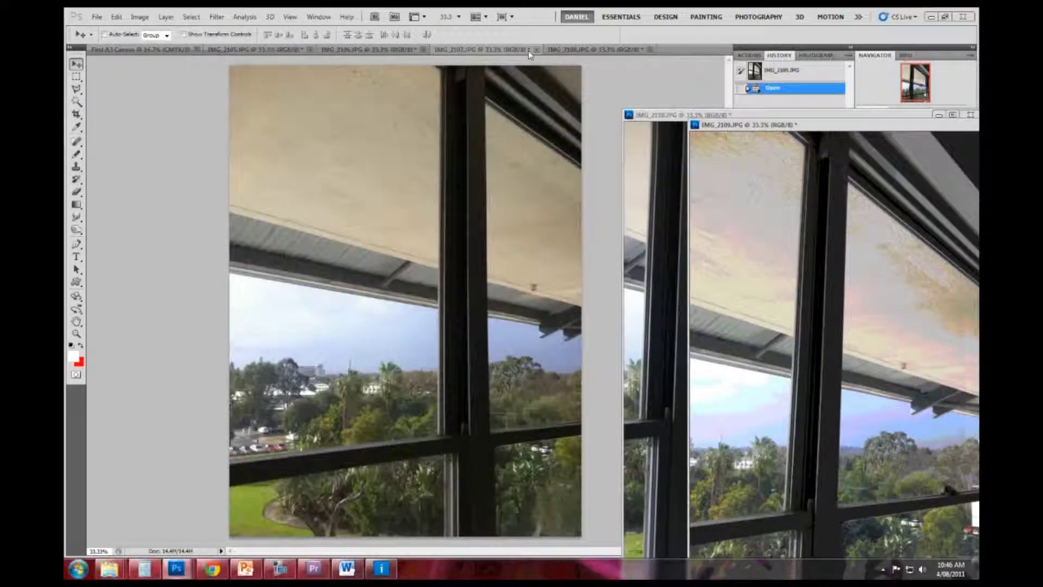
drag(576, 50, 710, 144)
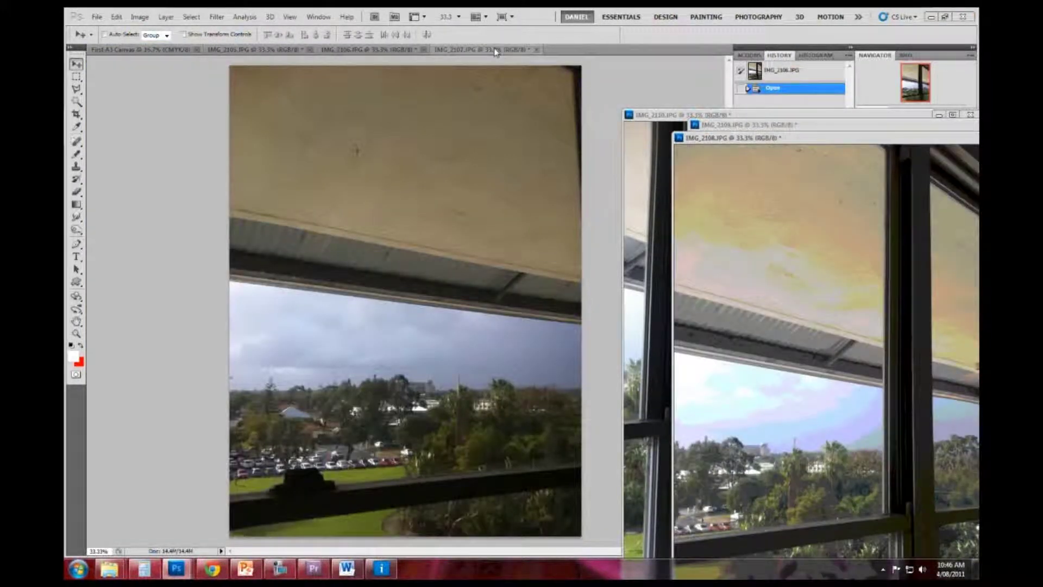
drag(497, 49, 639, 126)
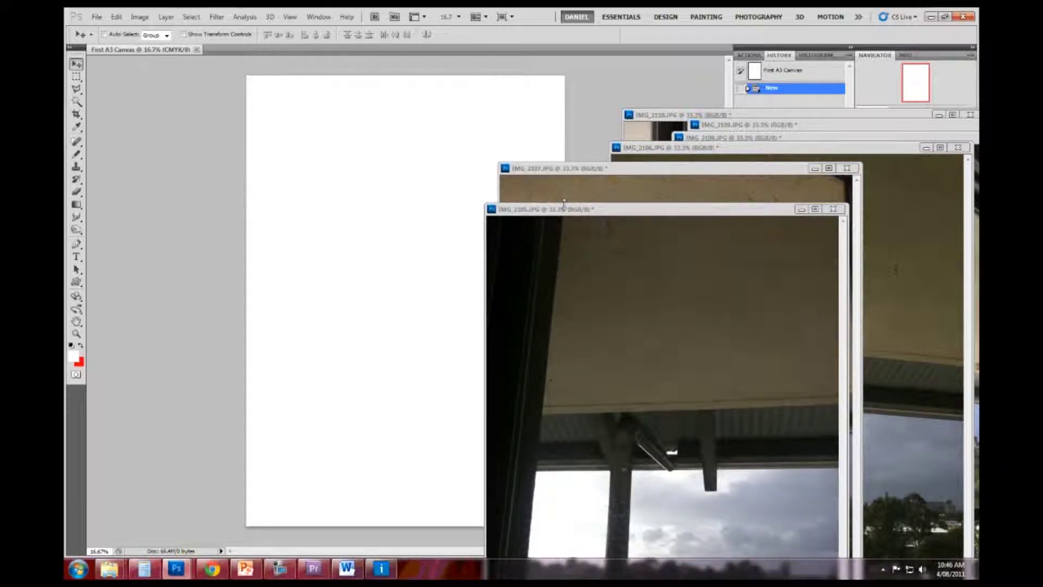
double_click(133, 11)
click(143, 16)
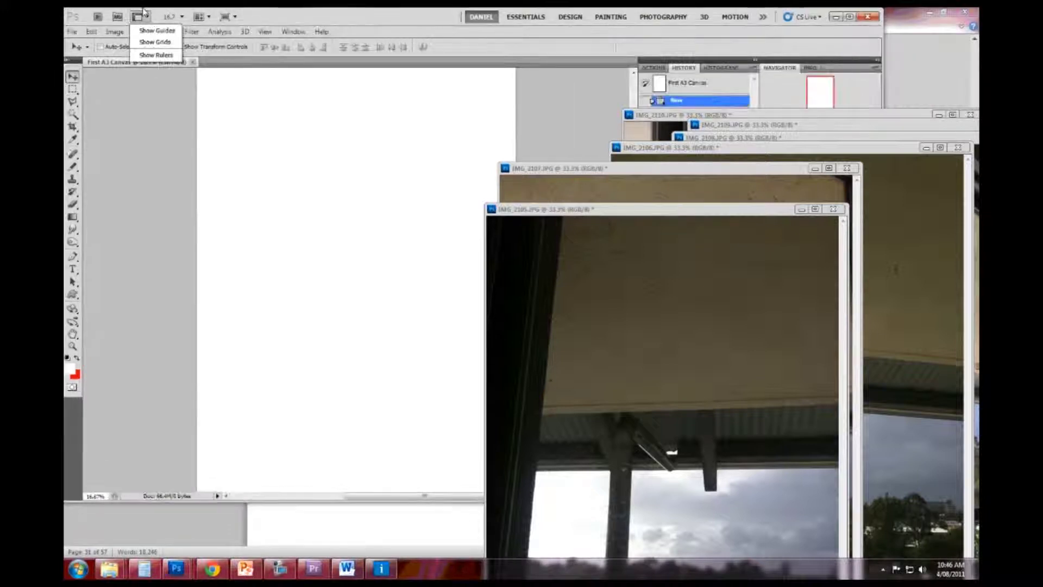
click(304, 13)
click(849, 17)
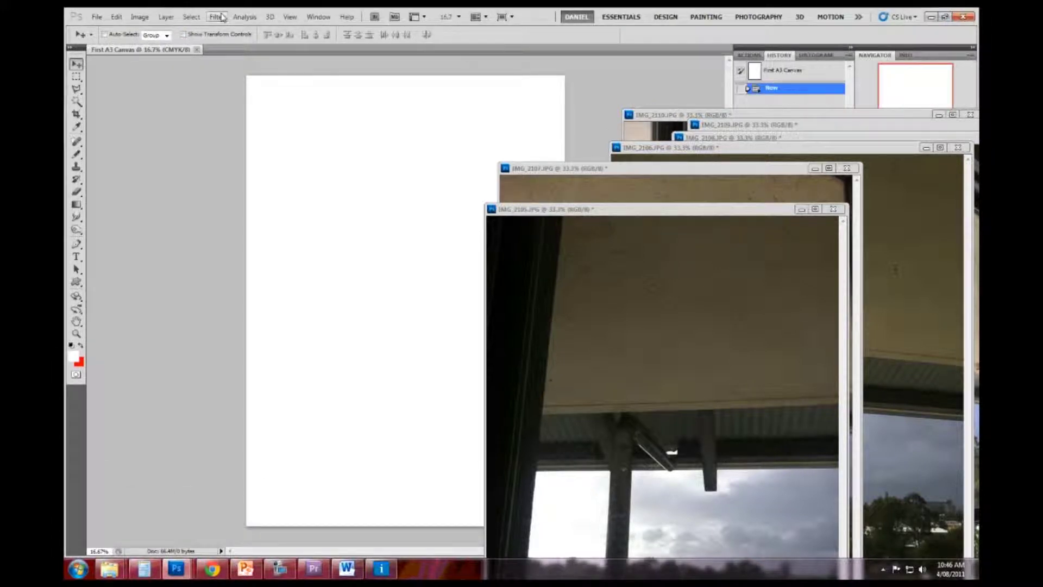
click(140, 17)
click(149, 96)
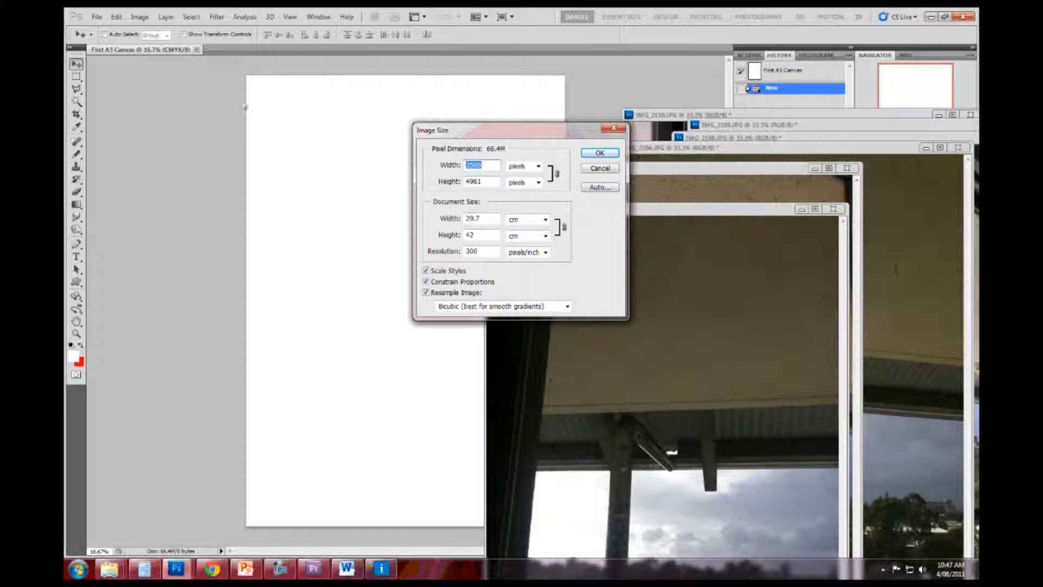
click(599, 168)
click(601, 229)
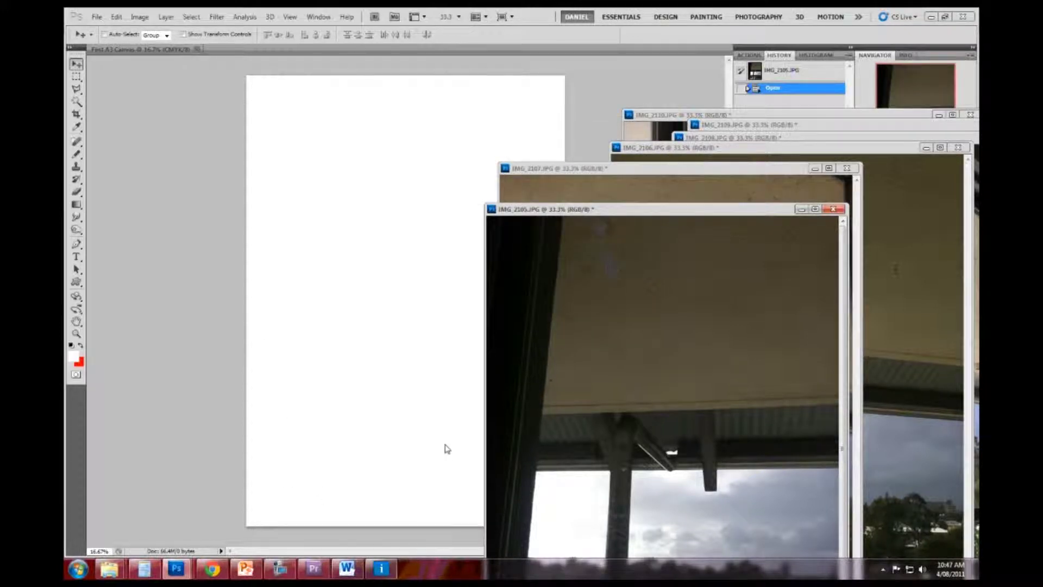
click(247, 567)
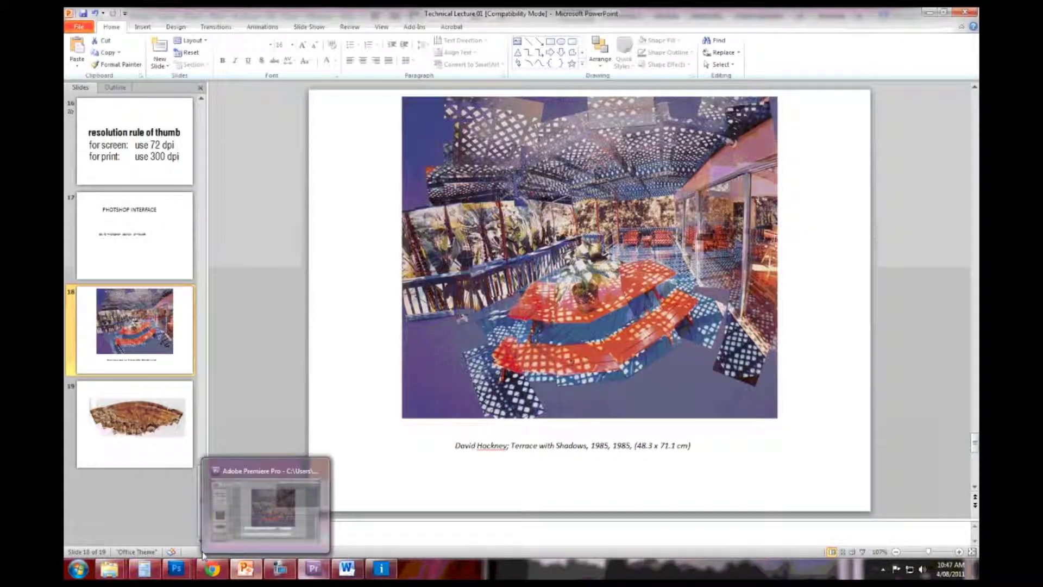
Drag the IMG_2105 photo onto the First A3 Canvas as Layer 1 and move it toward the top
mouse_move(176, 568)
click(191, 515)
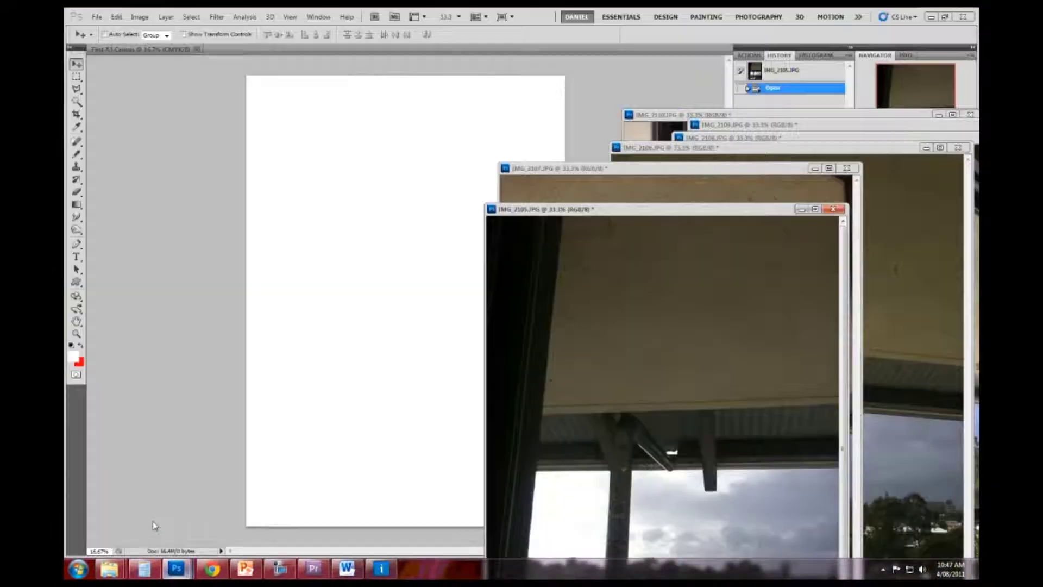
drag(623, 215, 632, 184)
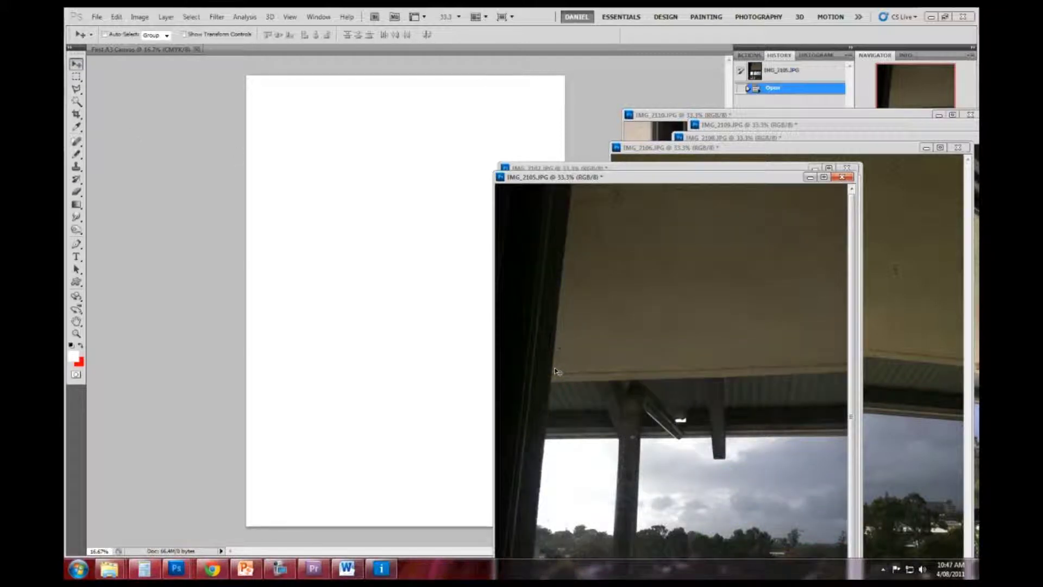
drag(543, 368, 294, 276)
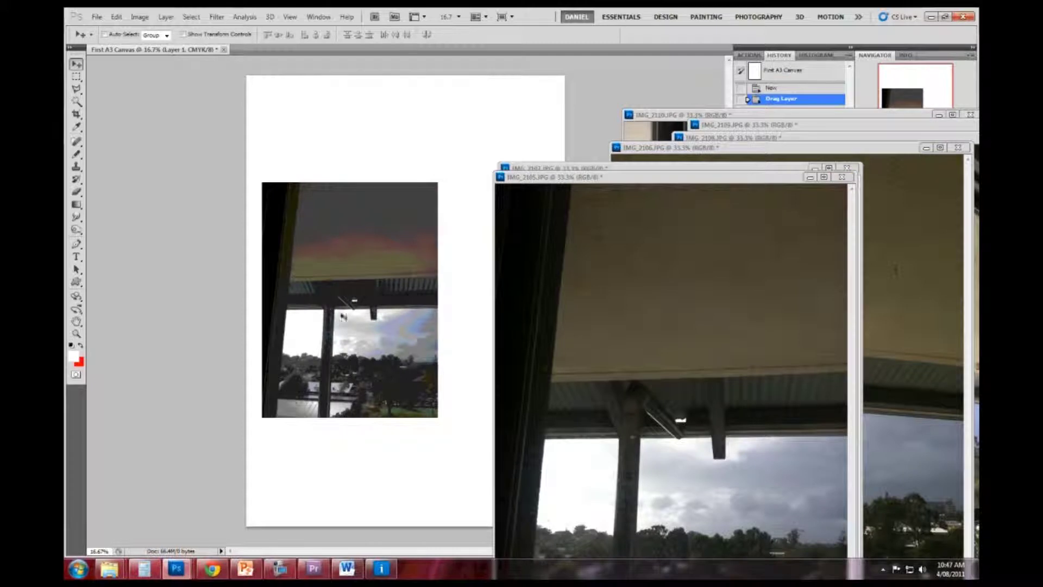
drag(343, 317, 347, 232)
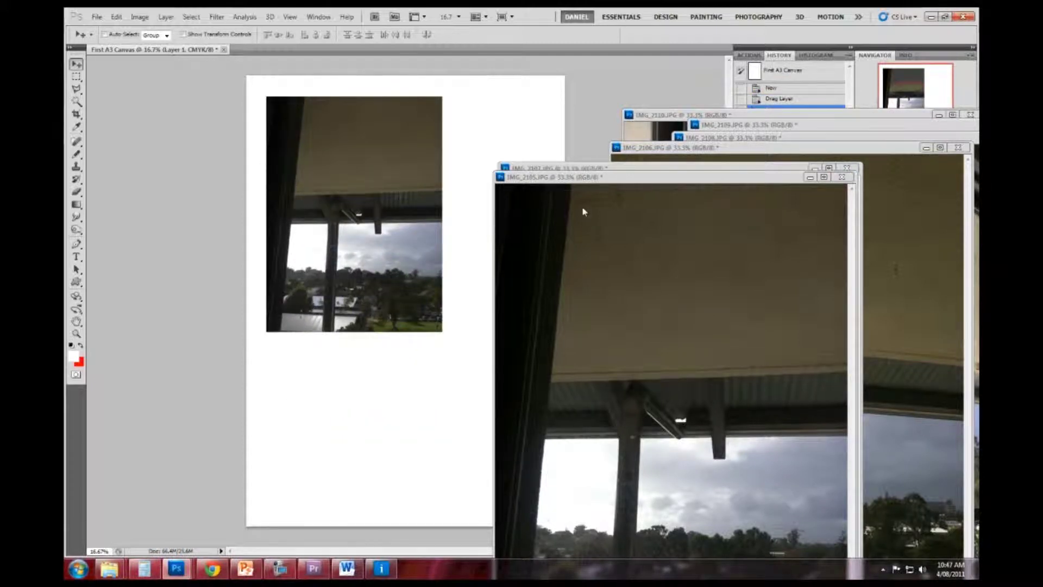
Maximize Photoshop and review the A3 canvas's image size without changing it
click(146, 18)
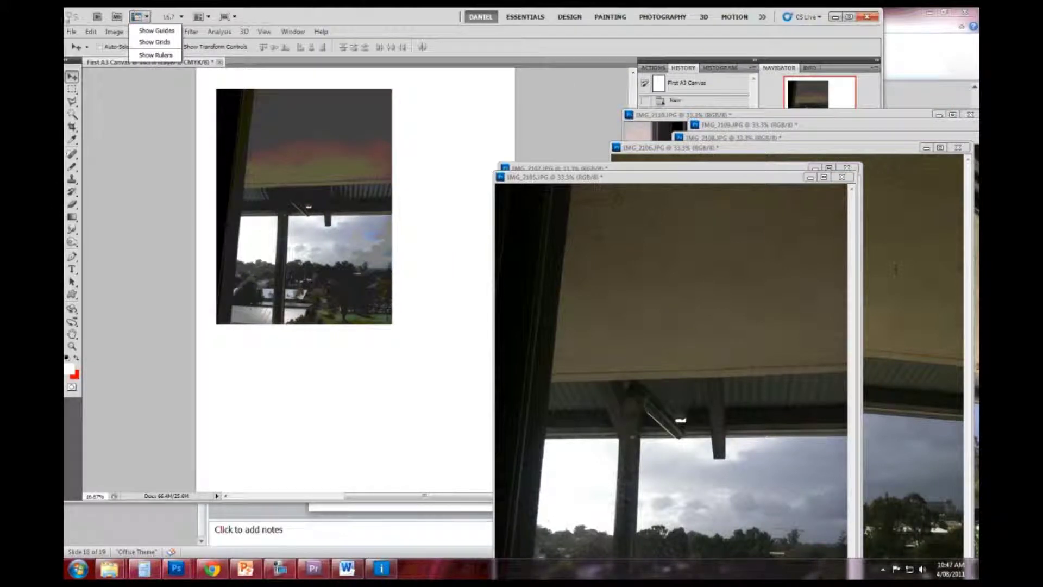
click(334, 25)
click(849, 16)
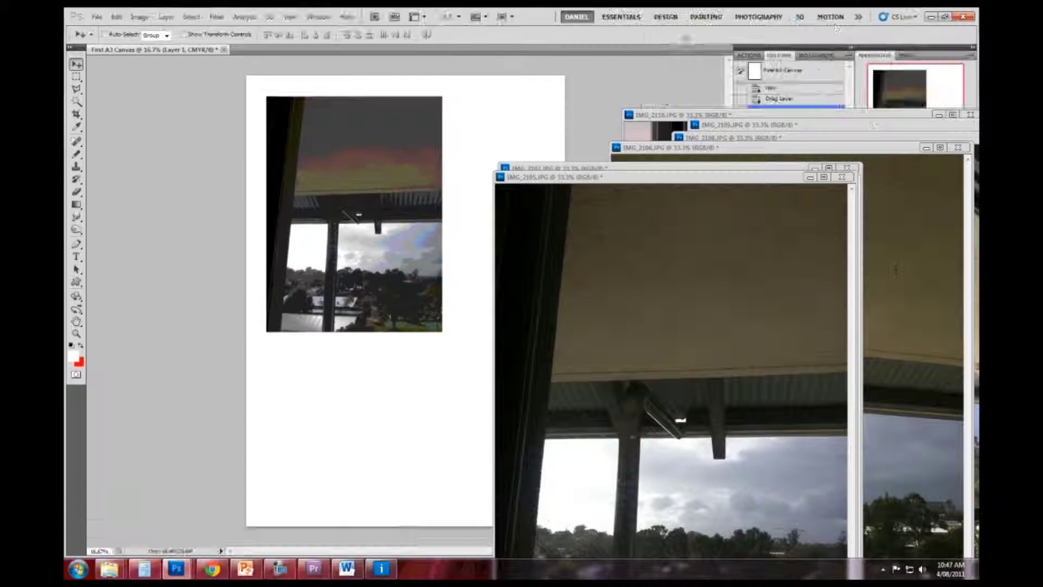
click(140, 17)
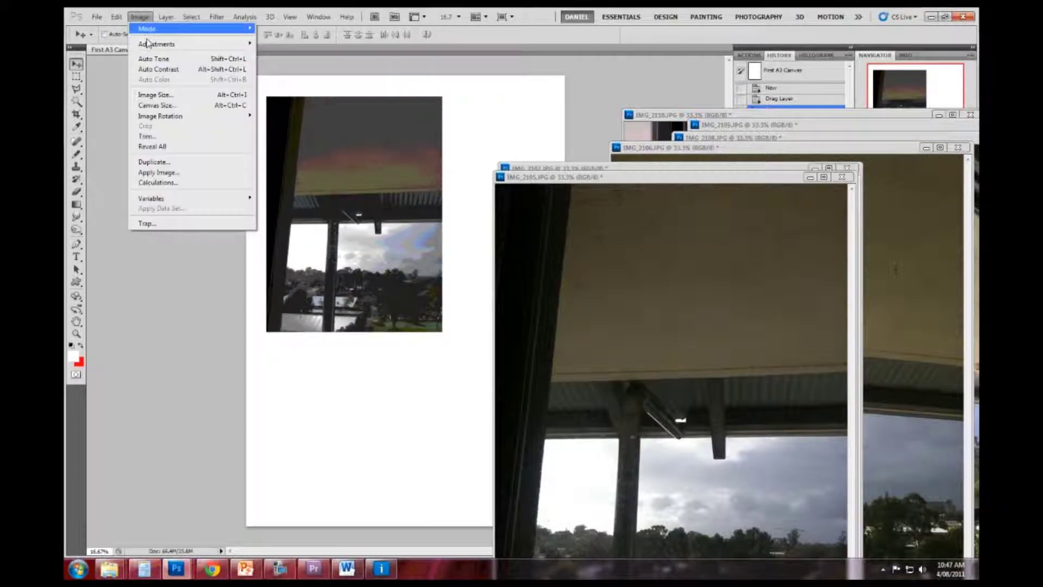
click(163, 93)
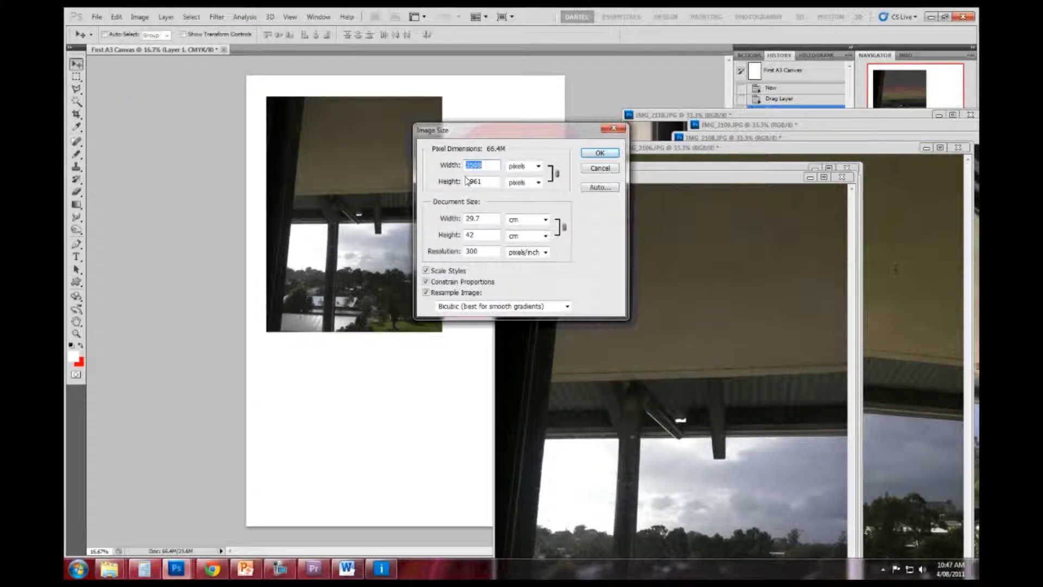
click(611, 169)
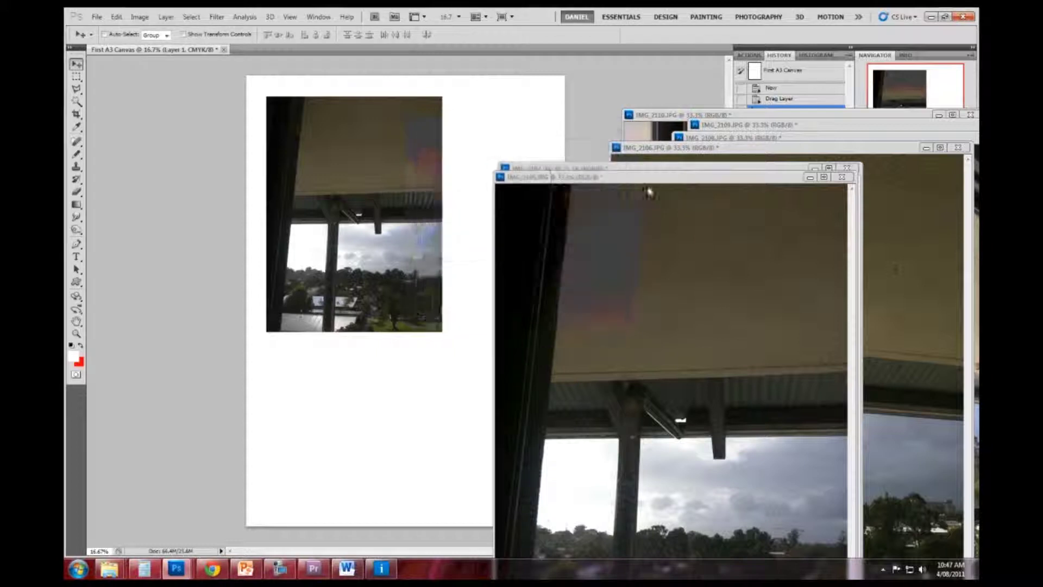
Review IMG_2105's image size, close its window, and nudge IMG_2107 up-right
click(649, 193)
click(140, 16)
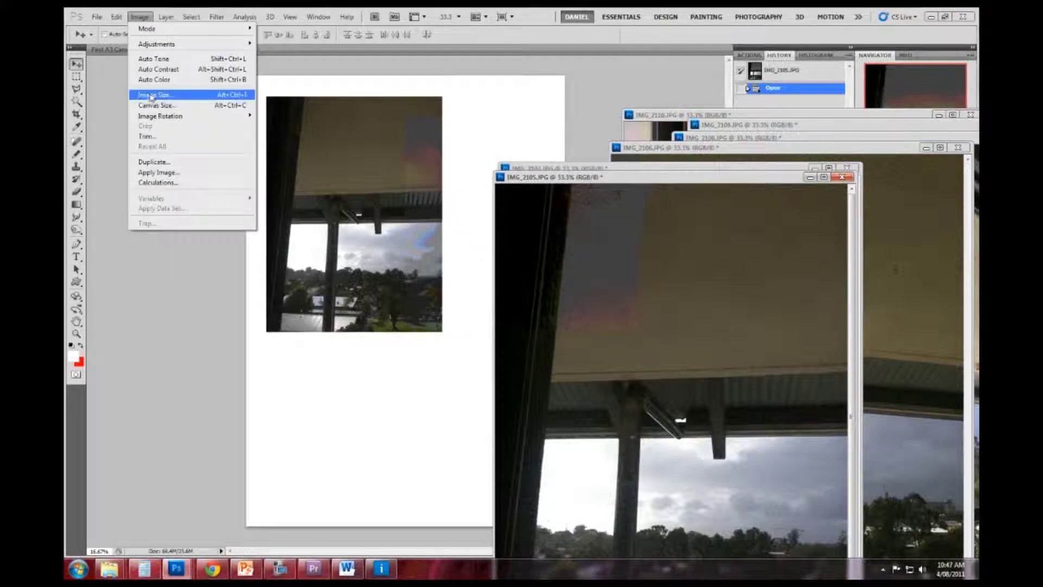
click(151, 96)
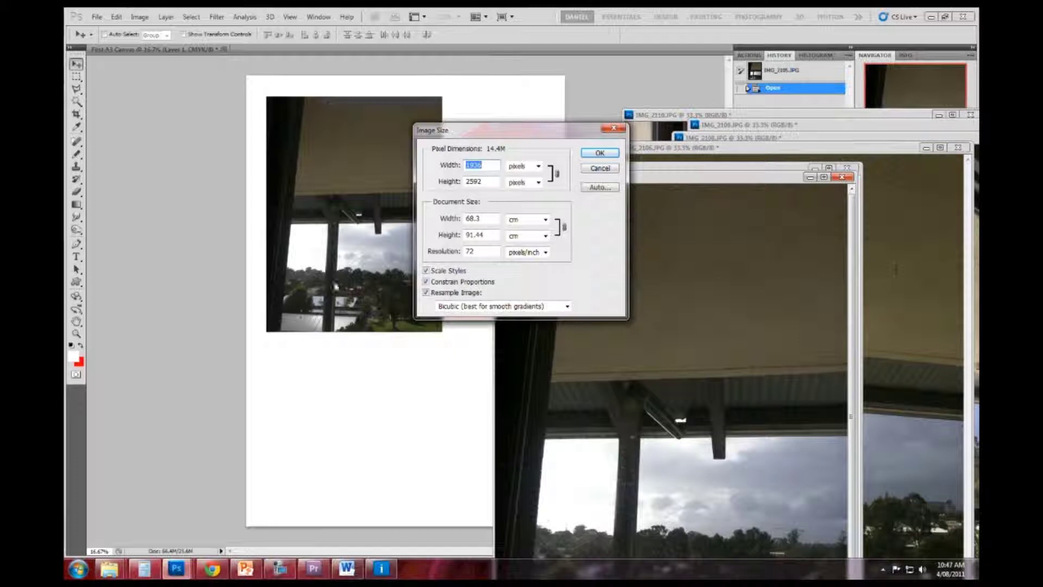
click(607, 168)
click(810, 177)
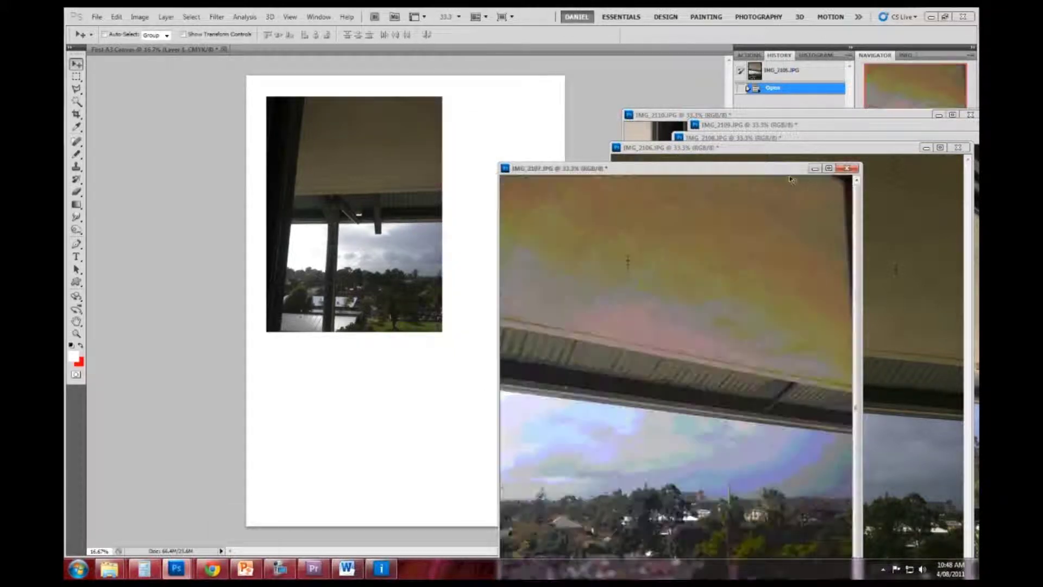
drag(782, 172, 790, 164)
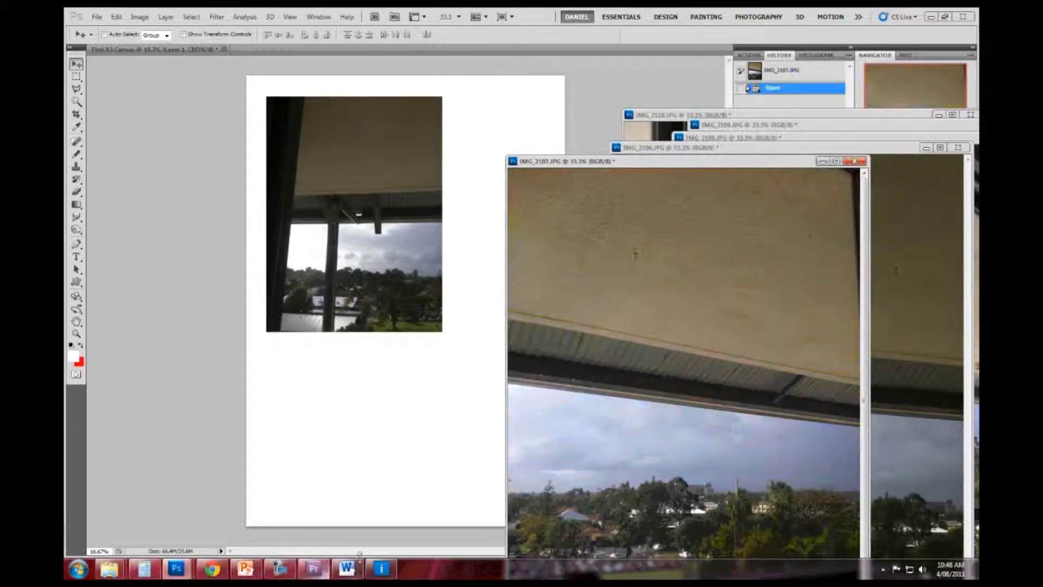
Drag IMG_2107 and IMG_2106 onto the canvas as overlapping Layers 2 and 3, minimizing each source window
mouse_move(284, 569)
drag(581, 163, 584, 141)
drag(608, 177, 454, 170)
drag(457, 223, 413, 173)
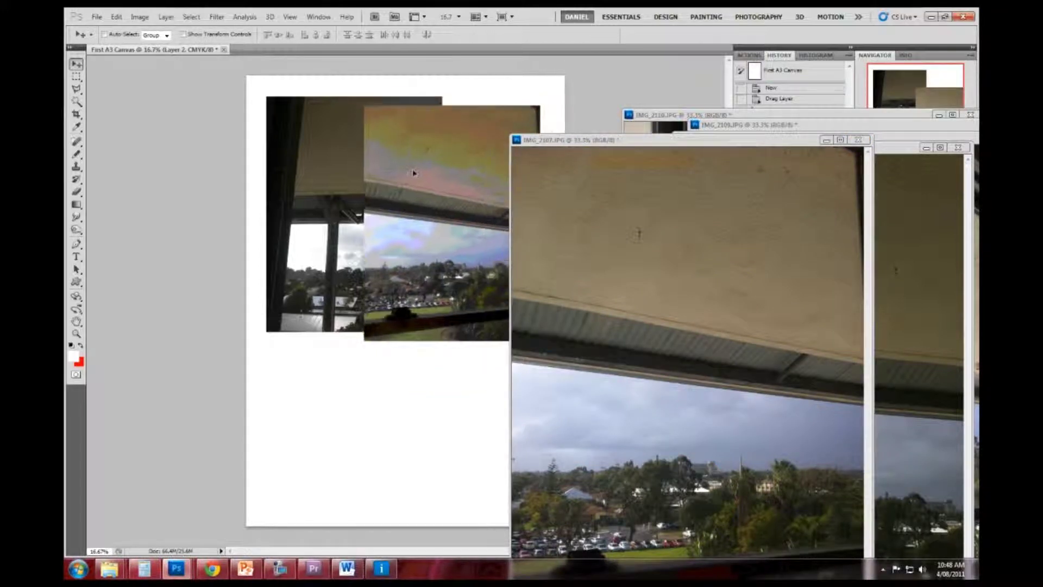
click(826, 140)
drag(823, 304, 523, 179)
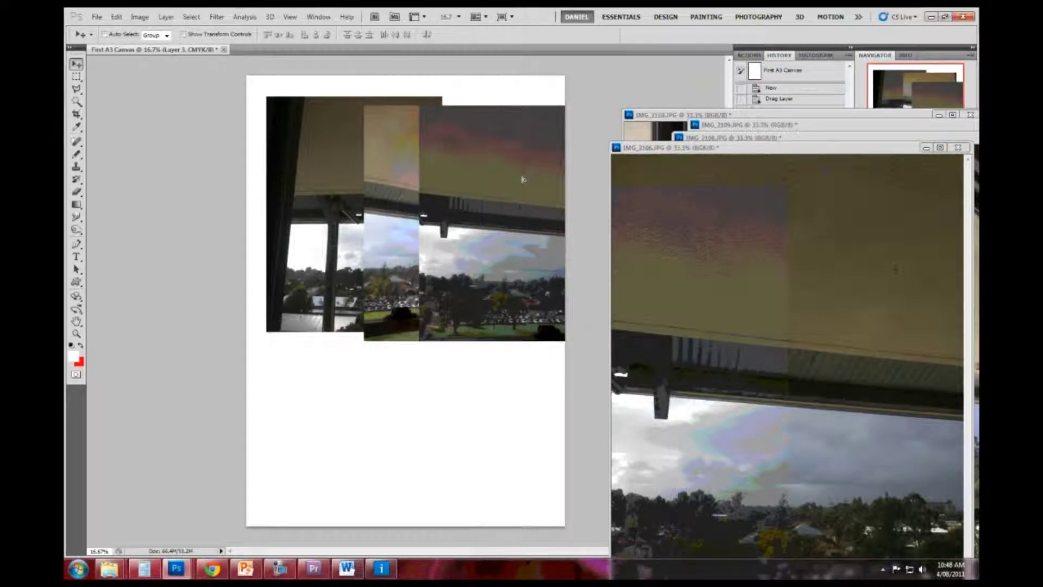
click(927, 148)
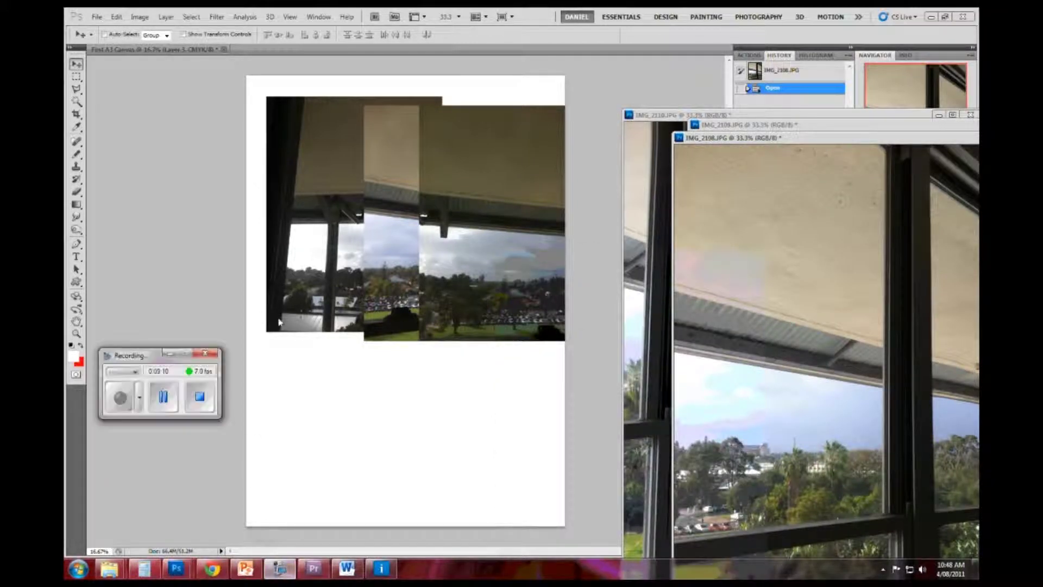